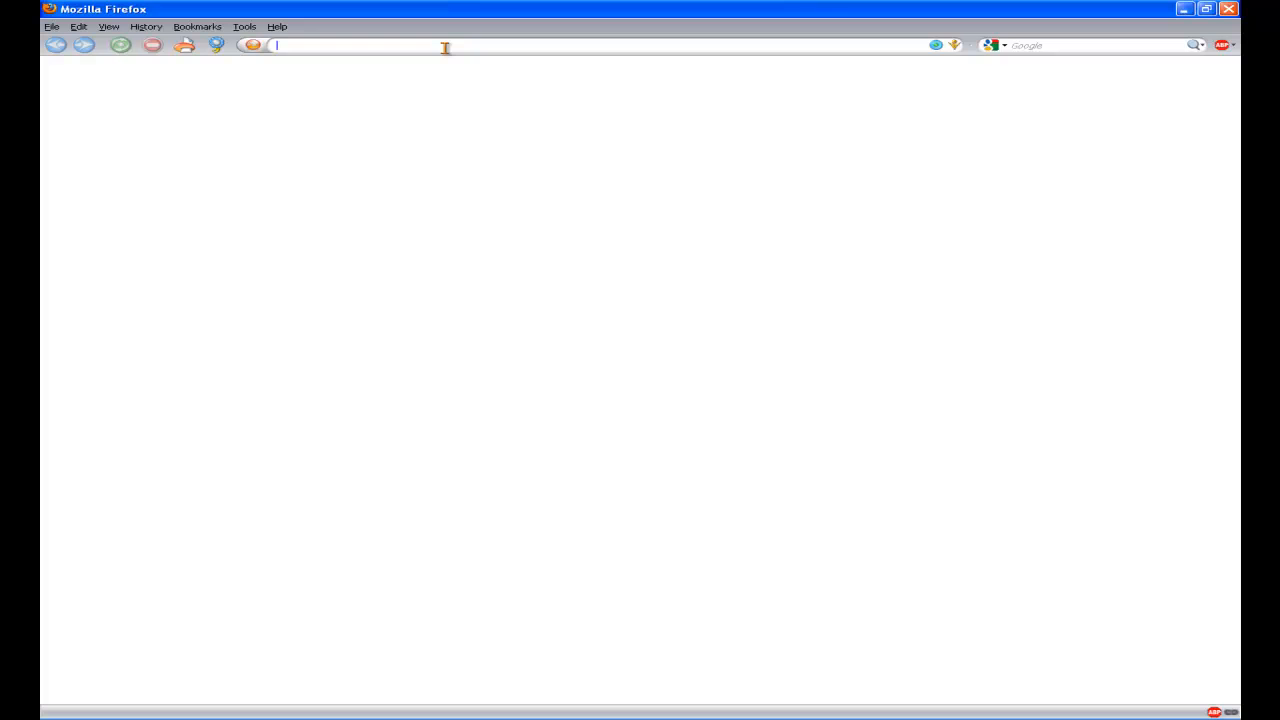
Load the tomtest.lyrix.com server in Firefox and permanently trust its unverified certificate.
type("tomtest")
key("Return")
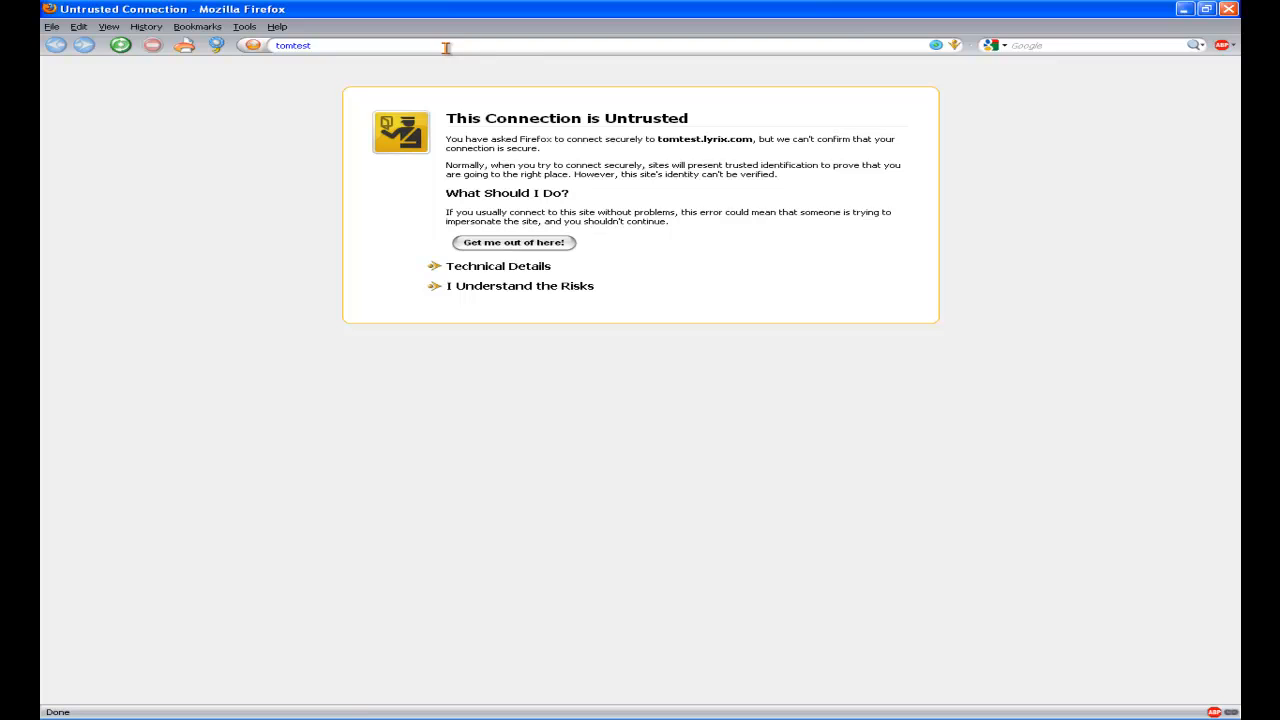
left_click(490, 290)
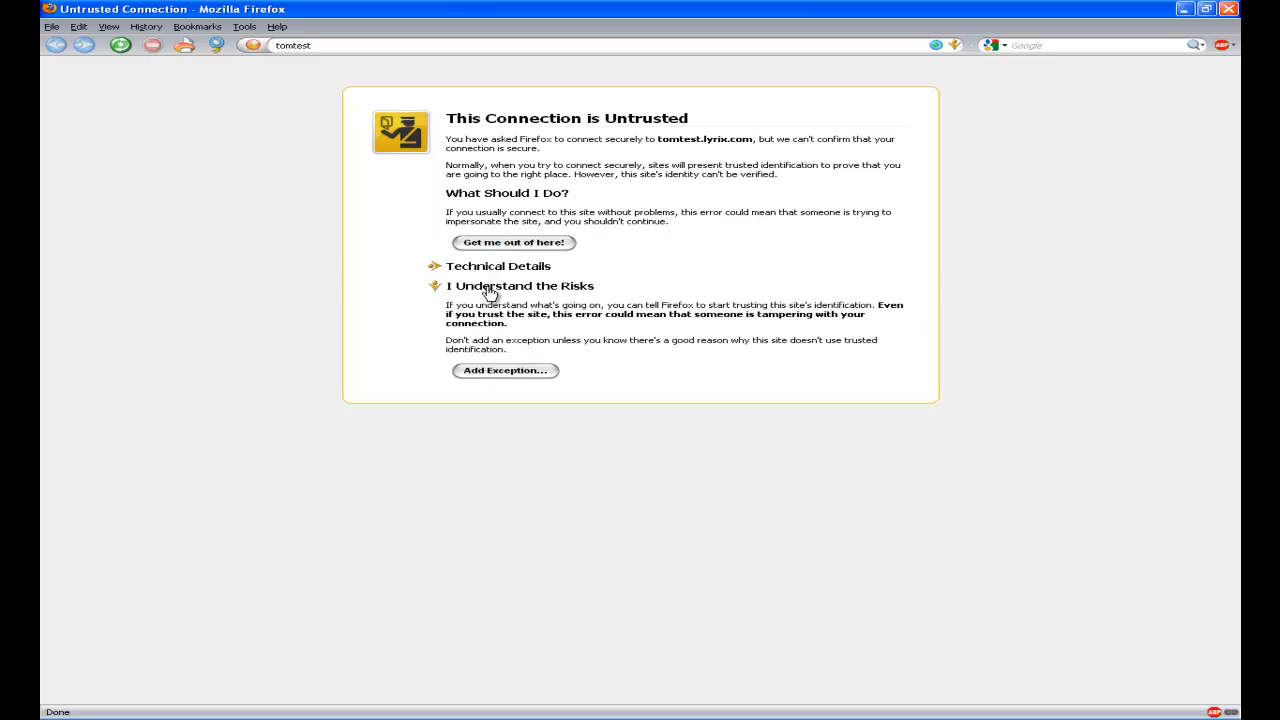
left_click(528, 372)
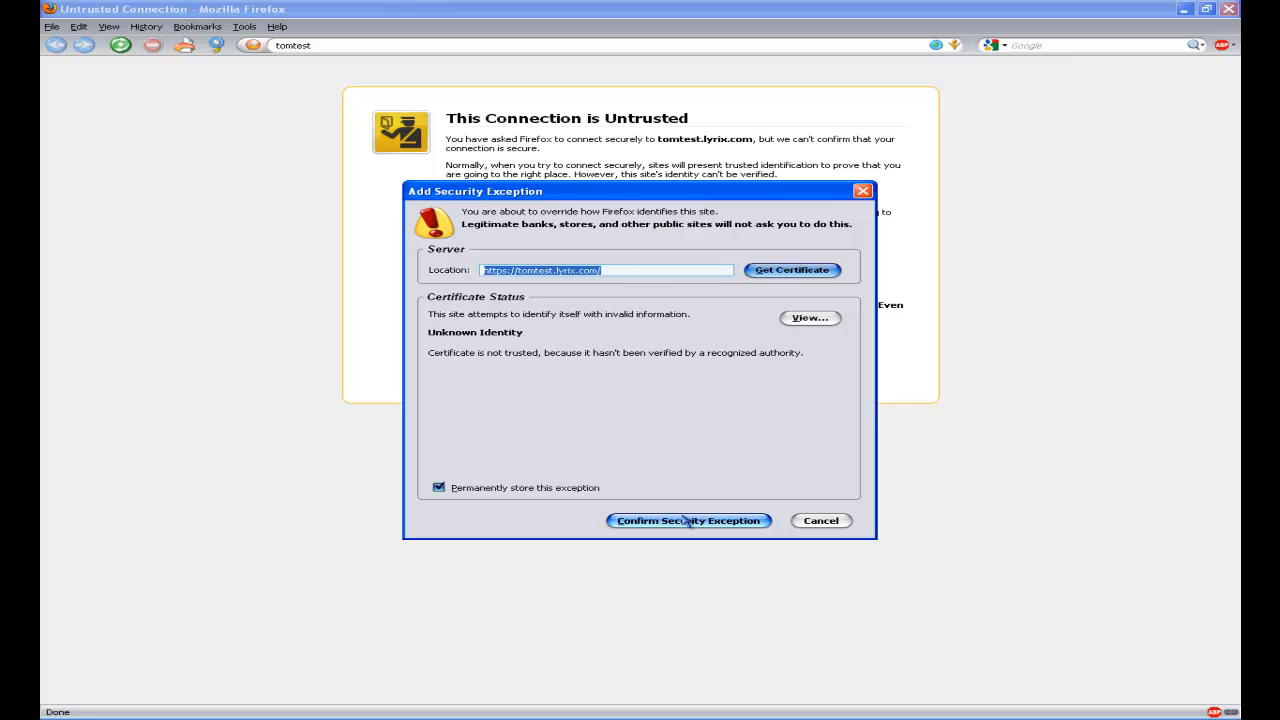
left_click(686, 520)
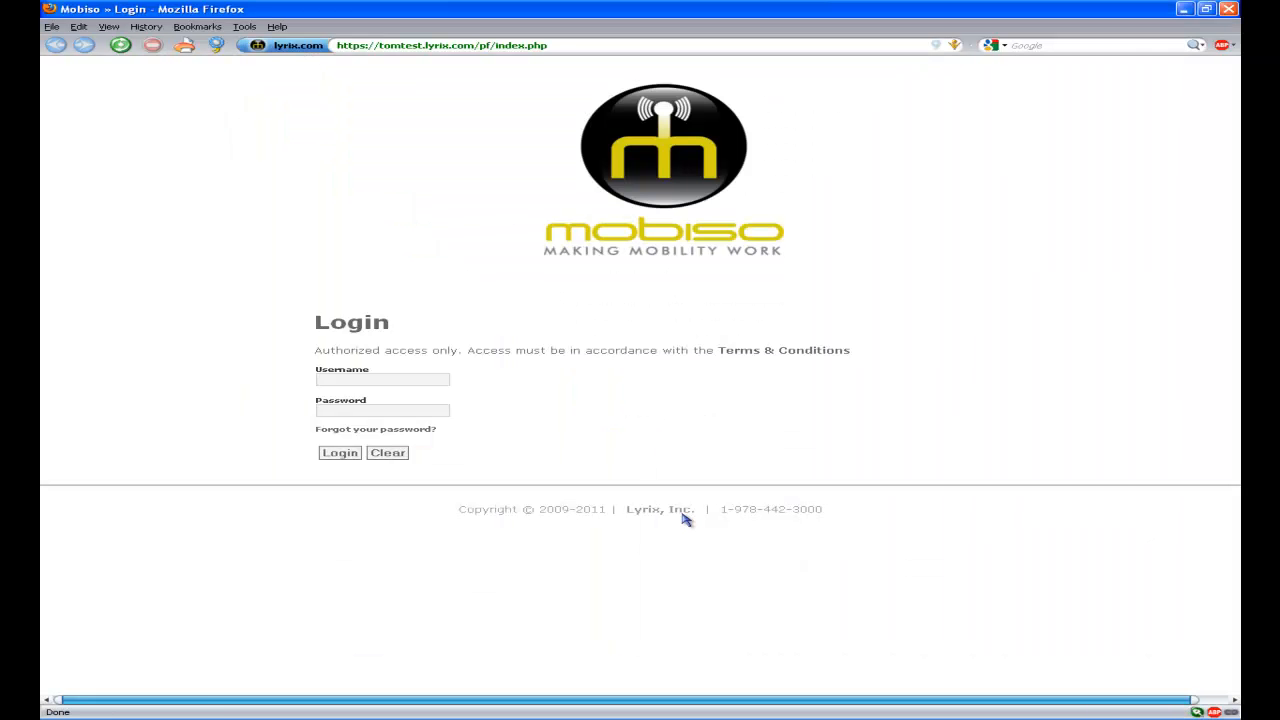
Log in to Mobiso with the administrator username and password.
left_click(375, 380)
type("admin")
key("Tab")
type("admin")
key("Return")
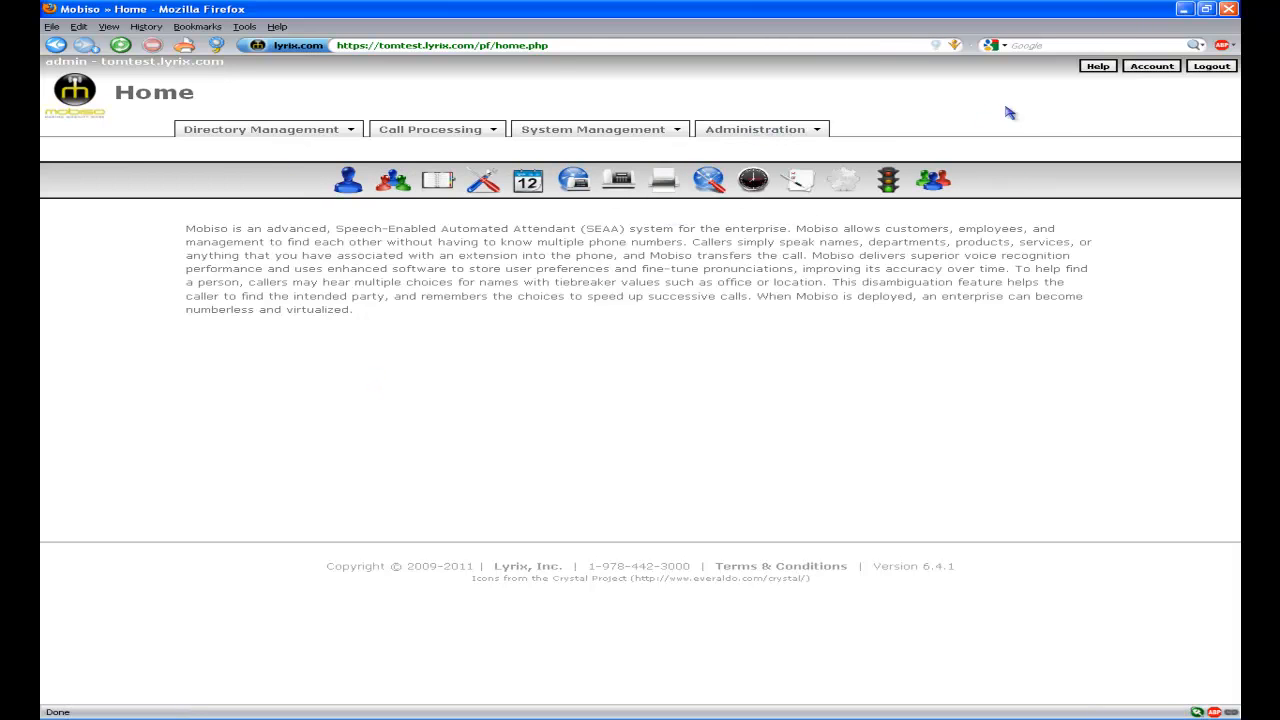
On My Account, replace the administrator's e-mail with the company support address.
left_click(1143, 73)
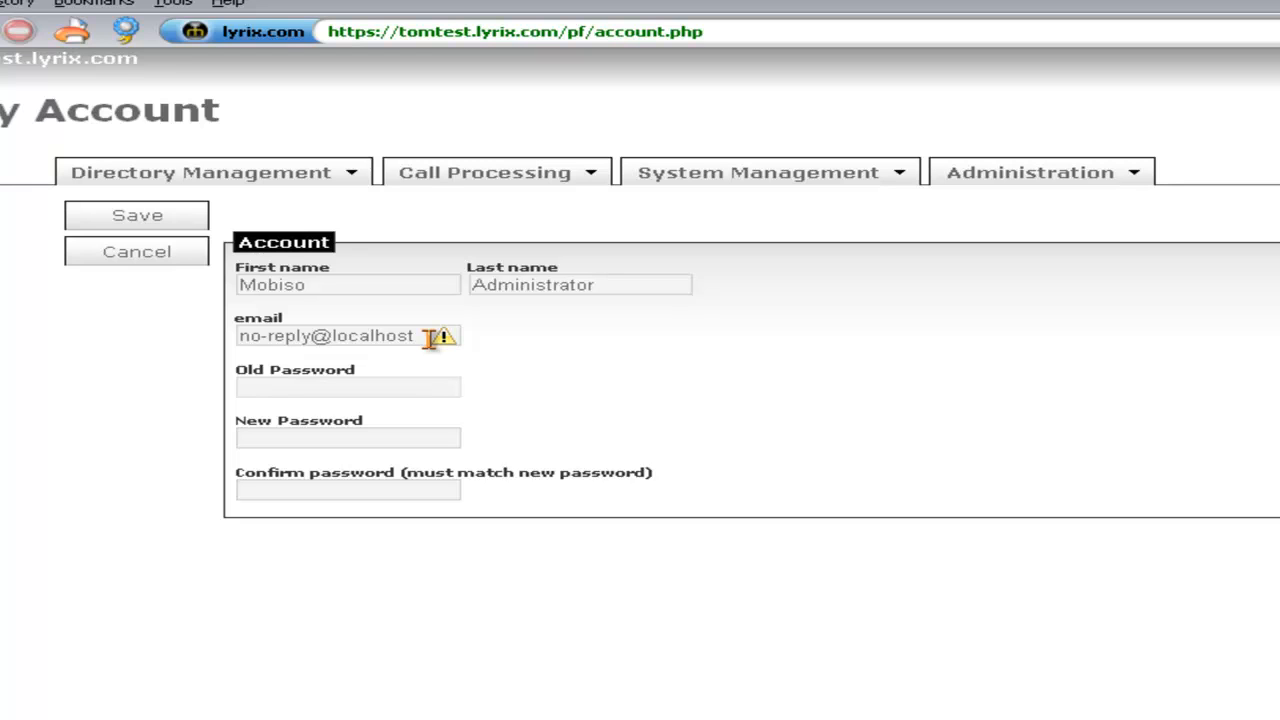
left_click_drag(427, 339, 133, 339)
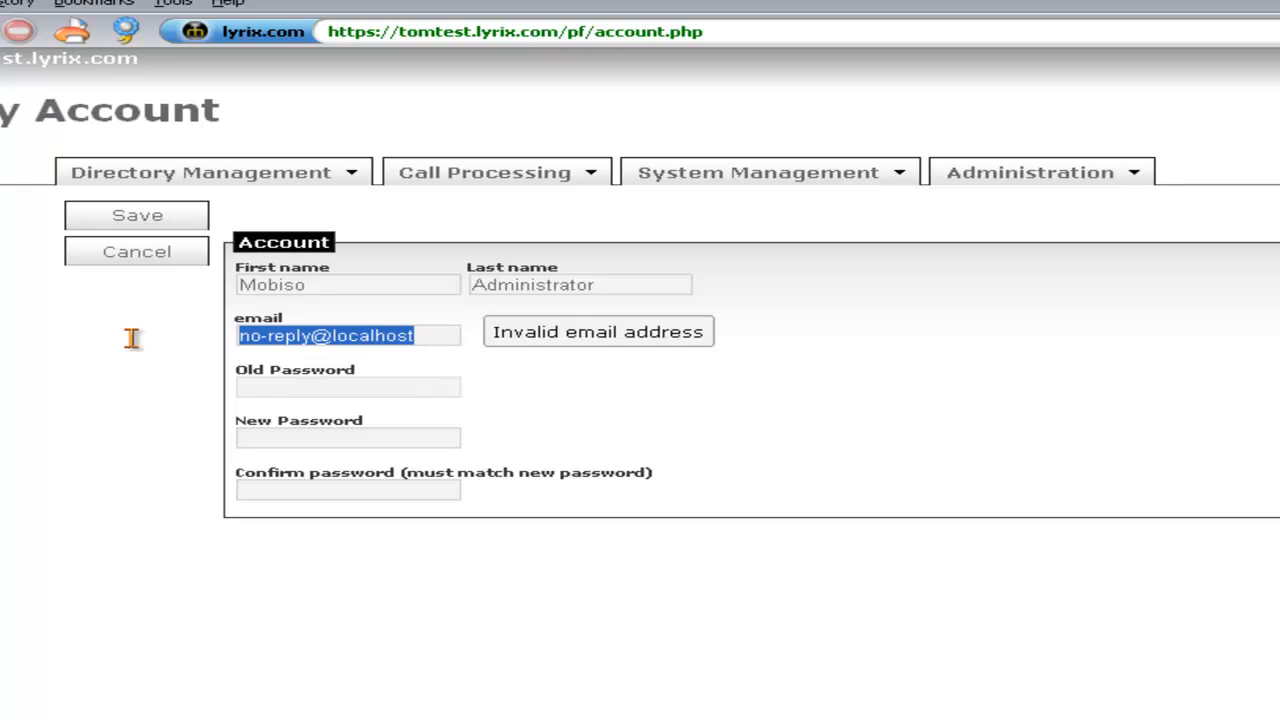
type("support@")
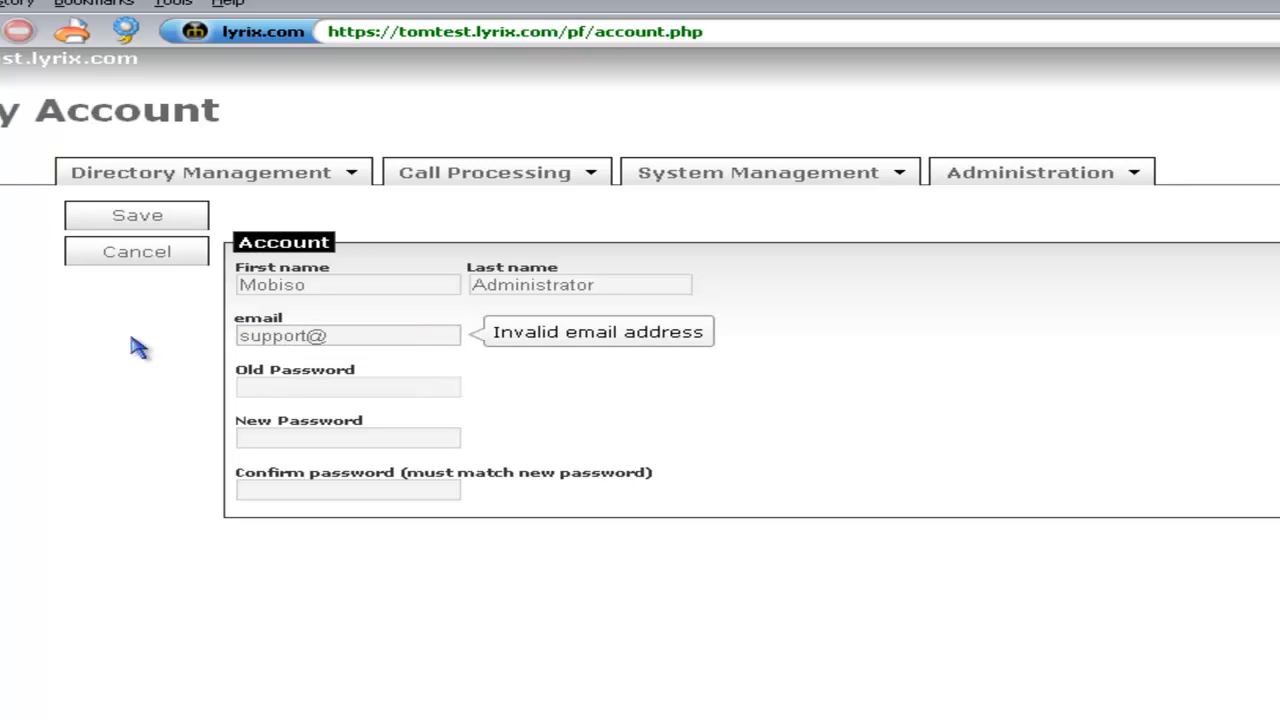
type("yourcompany.com")
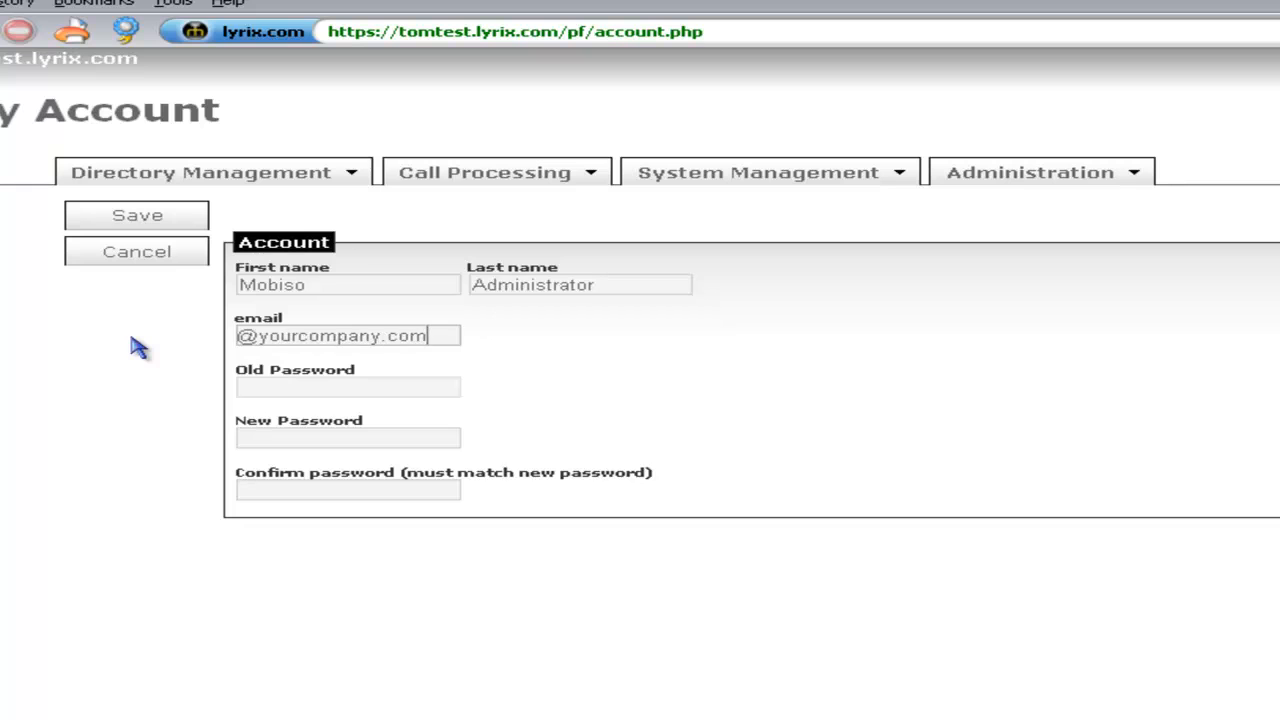
Enter the old password and a new confirmed password, and save the account.
key("Tab")
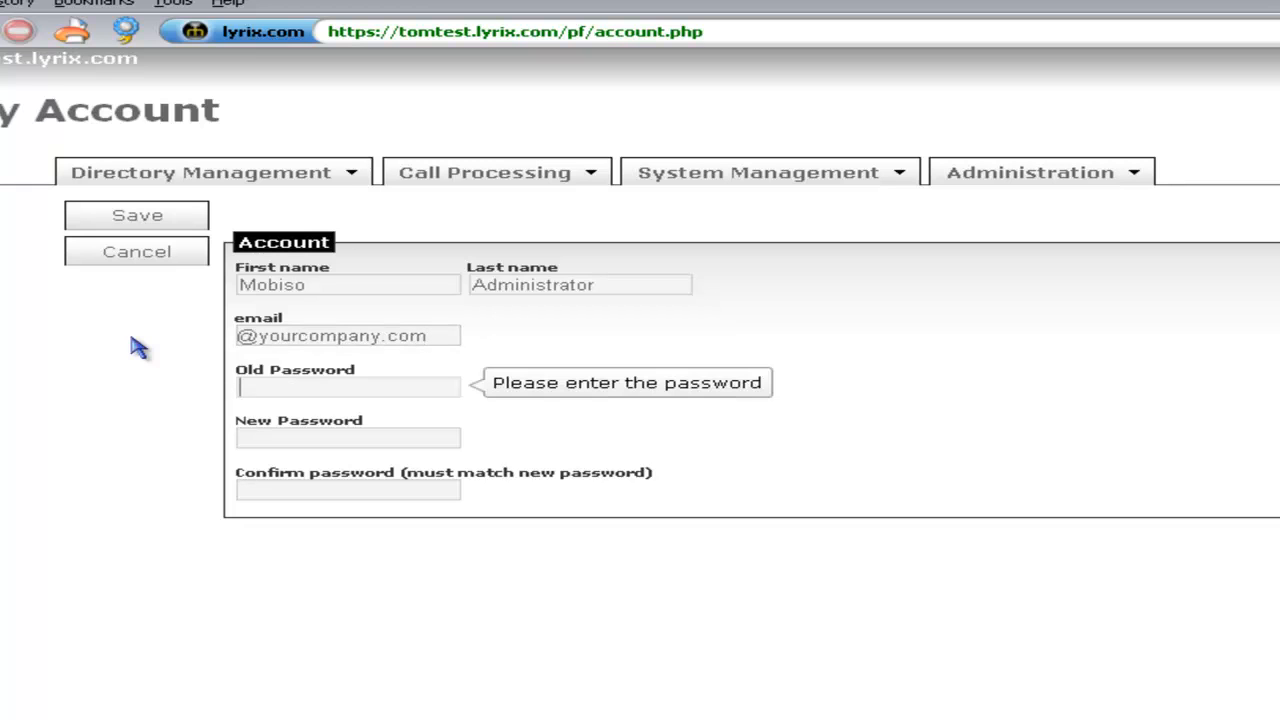
type("admin")
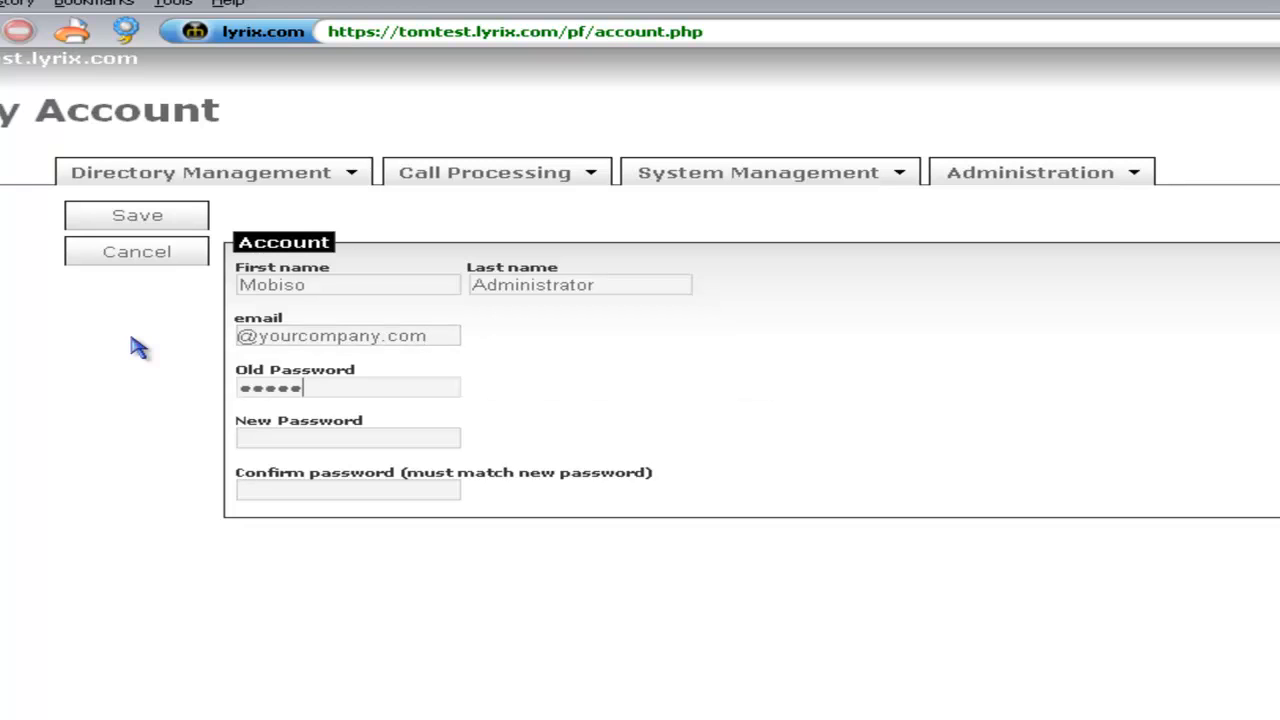
key("Tab")
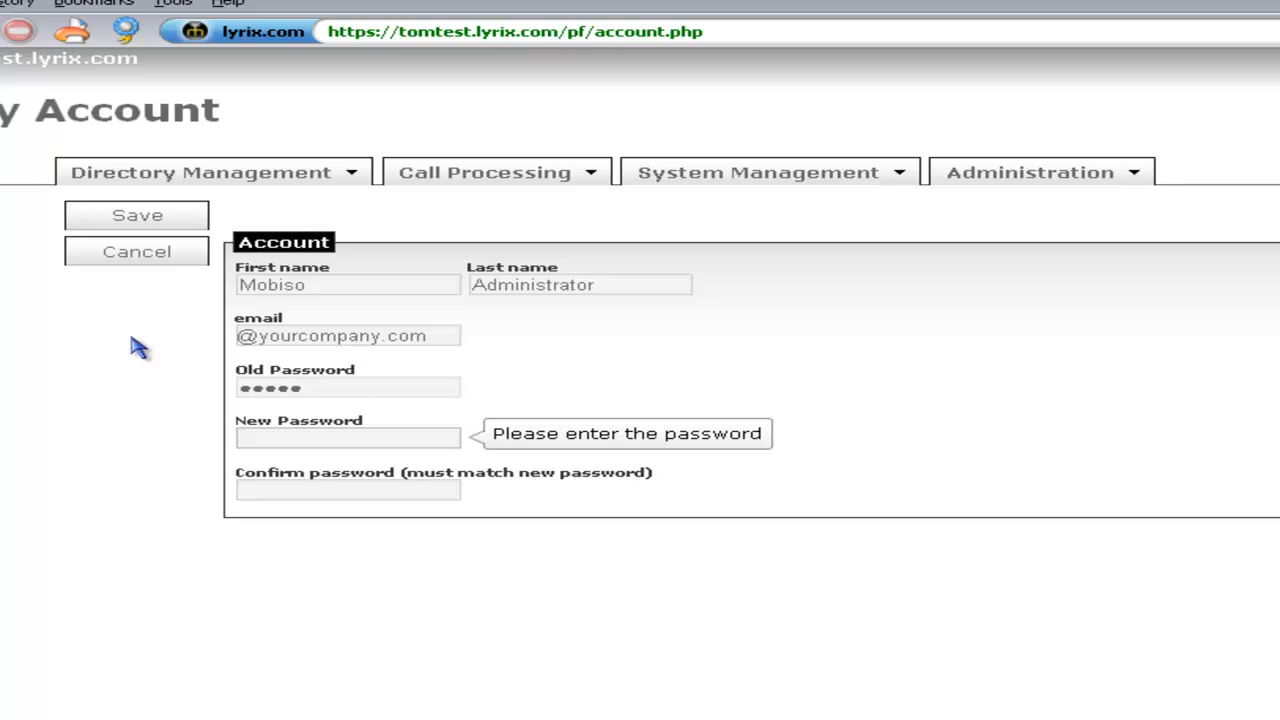
type("password")
key("Tab")
type("password")
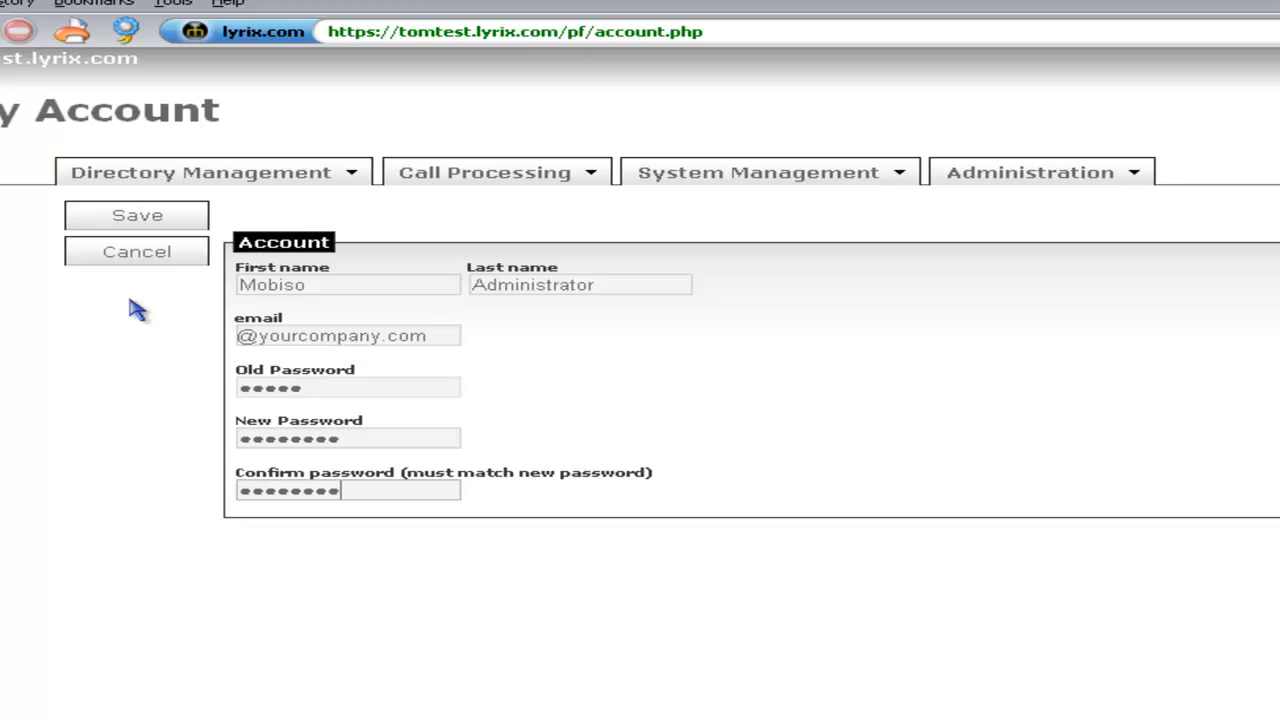
left_click(118, 213)
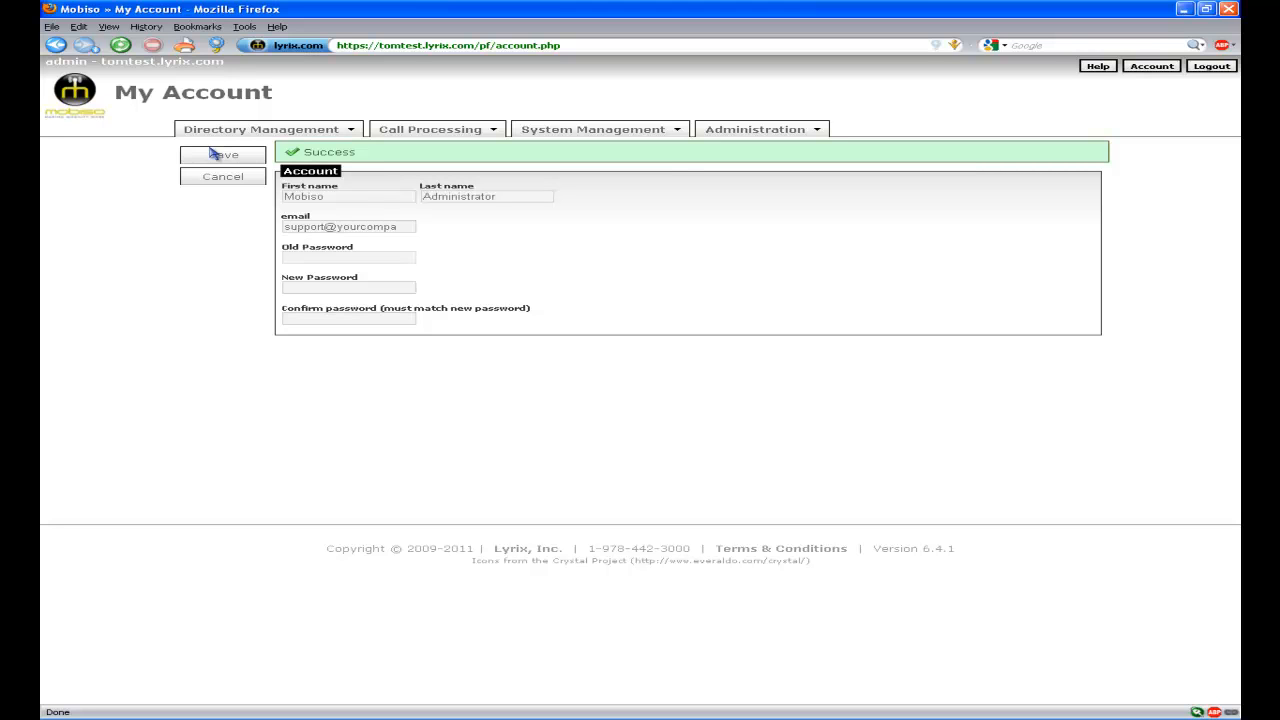
On the Licensing & Logging page, copy the current License Key.
left_click(620, 132)
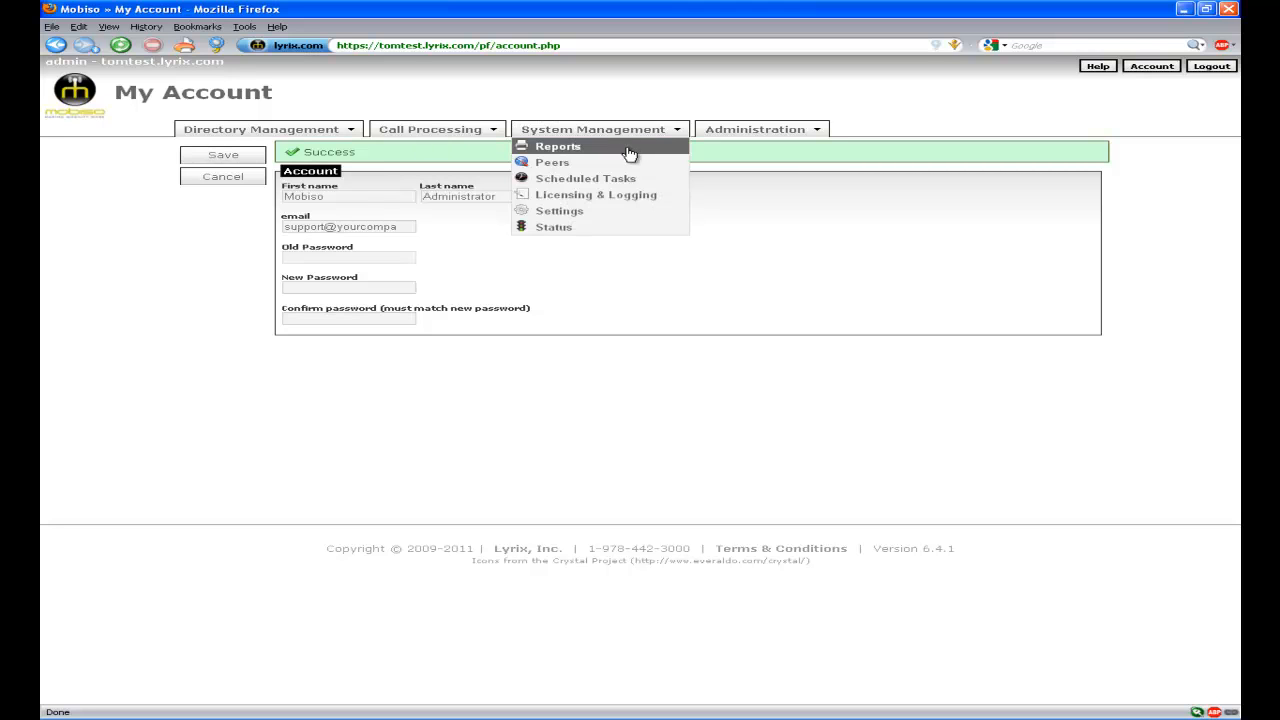
left_click(622, 196)
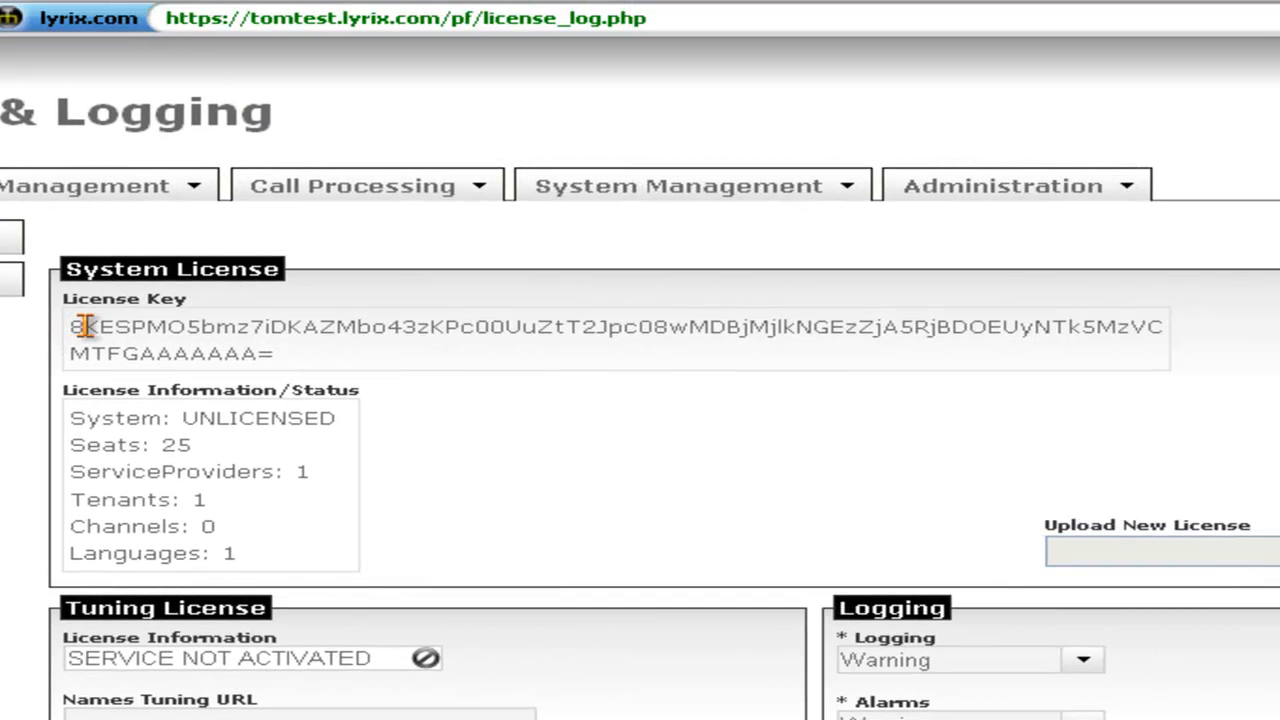
left_click_drag(75, 326, 328, 362)
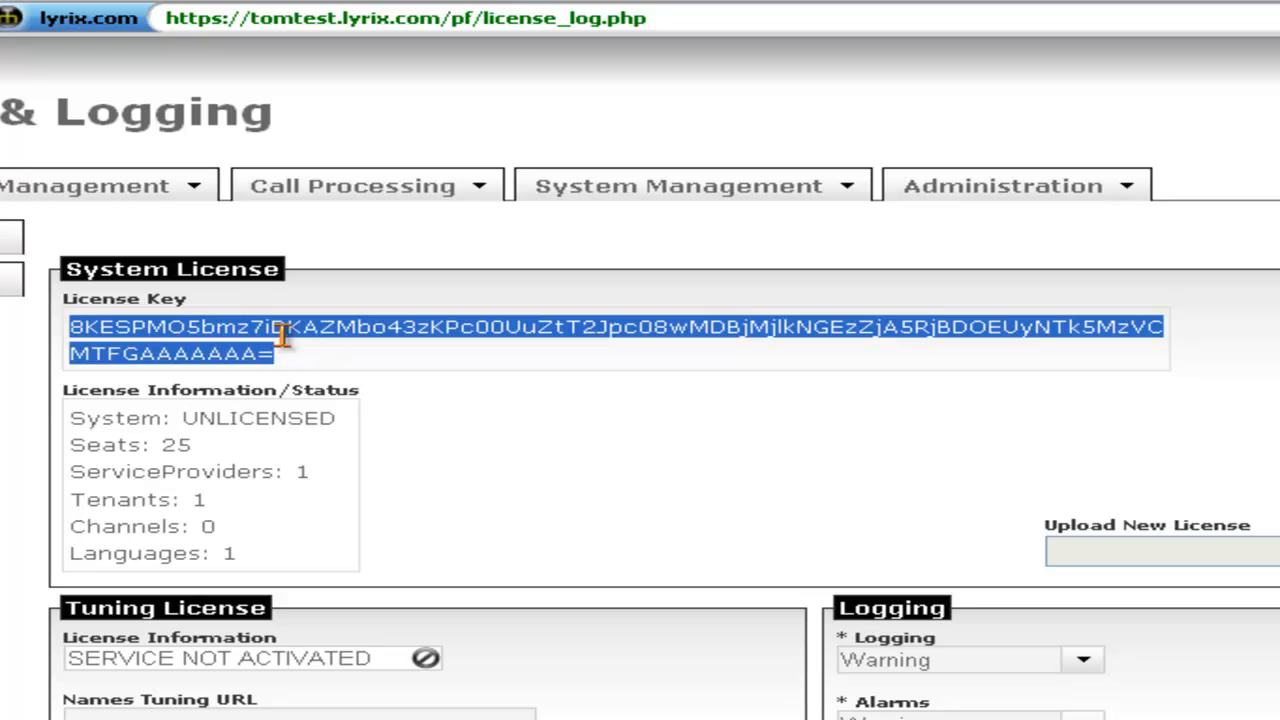
right_click(284, 337)
left_click(366, 353)
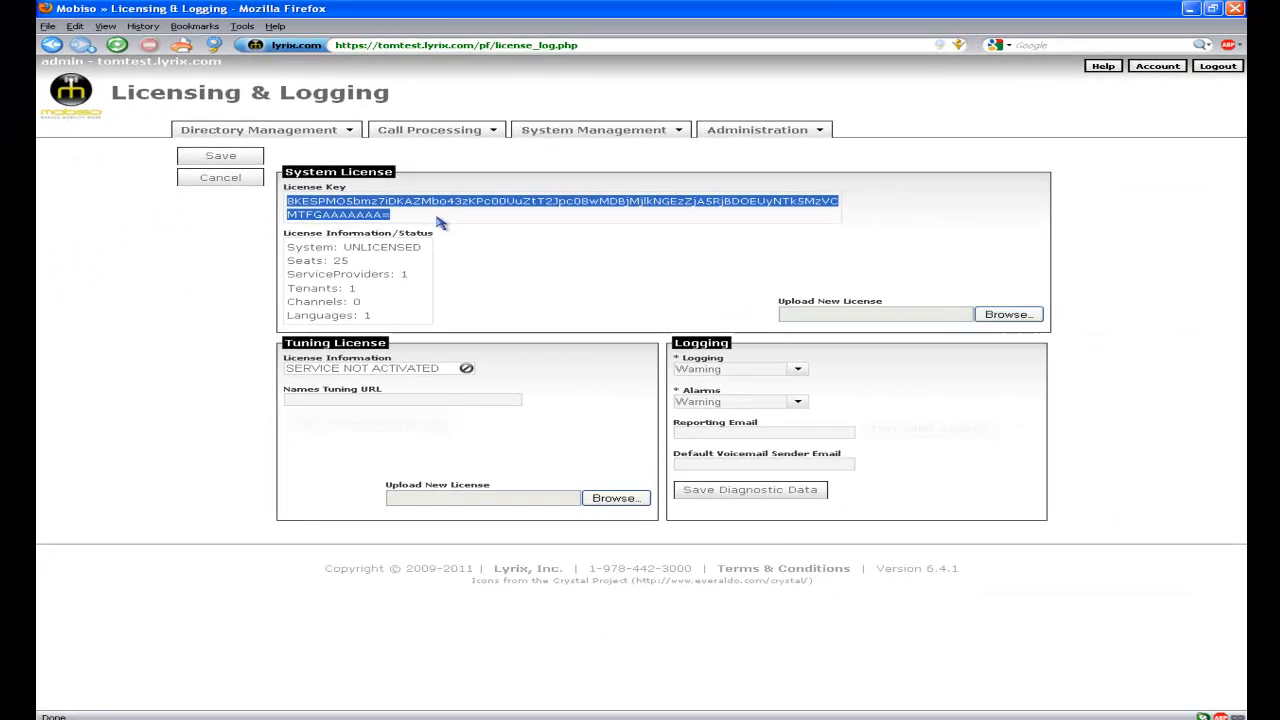
left_click(548, 331)
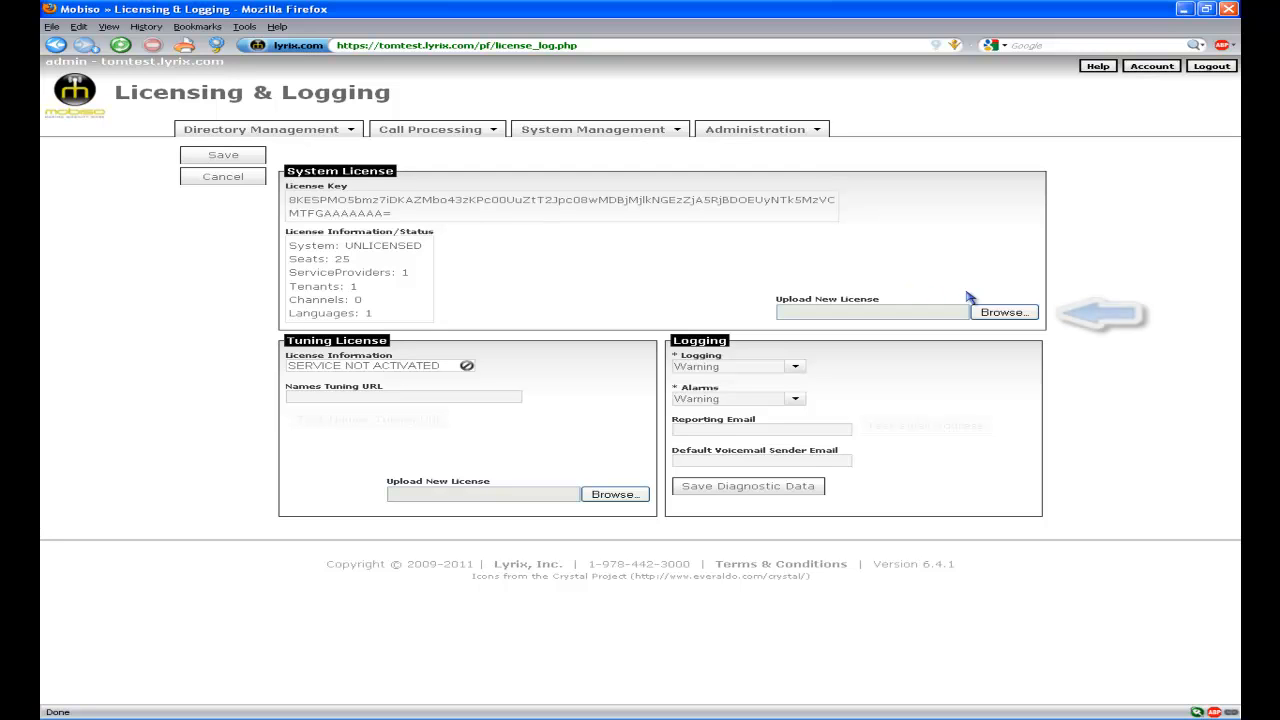
Upload and save the PREMISE license file, acknowledging the session logout.
left_click(1022, 316)
left_click(494, 192)
left_click(505, 180)
left_click(520, 278)
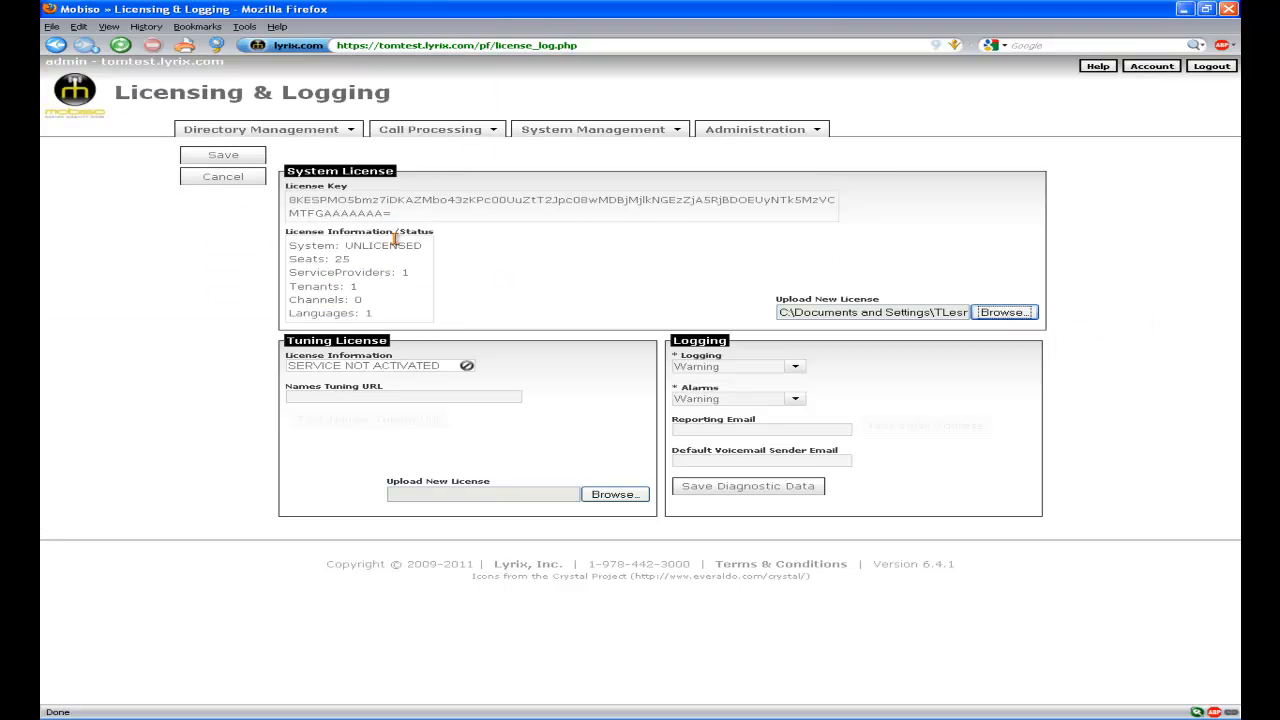
left_click(258, 158)
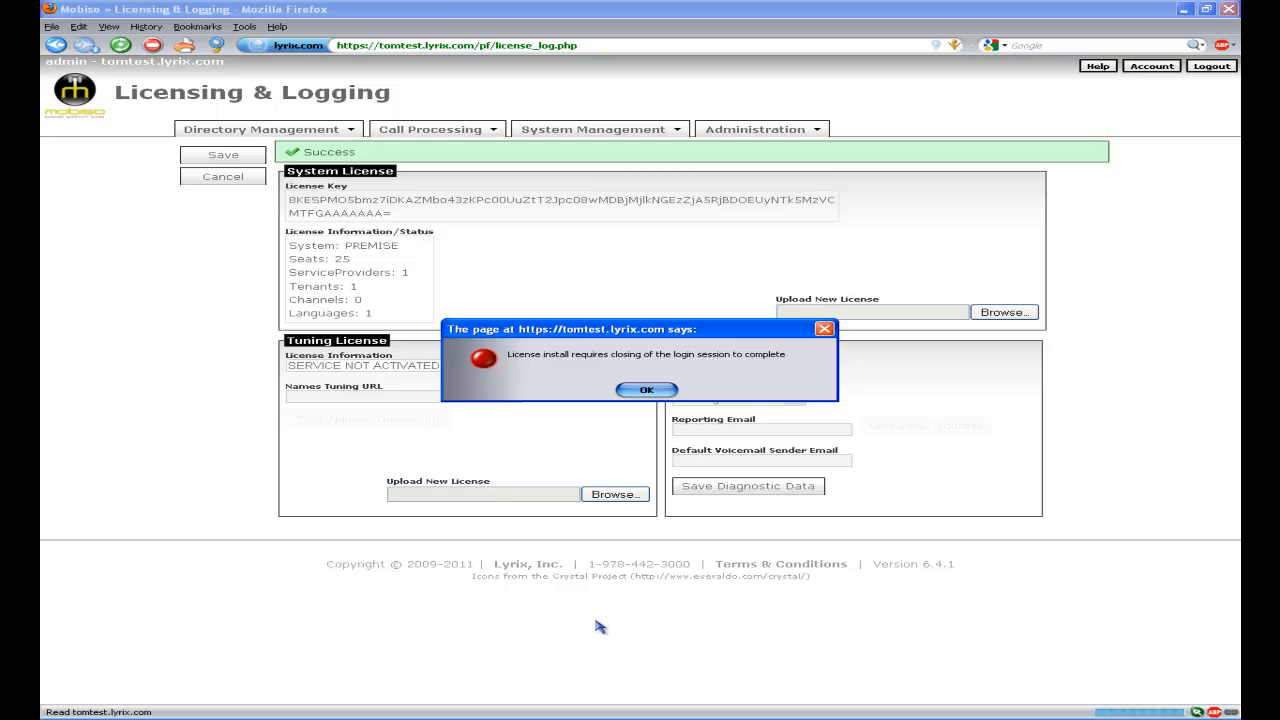
left_click(647, 393)
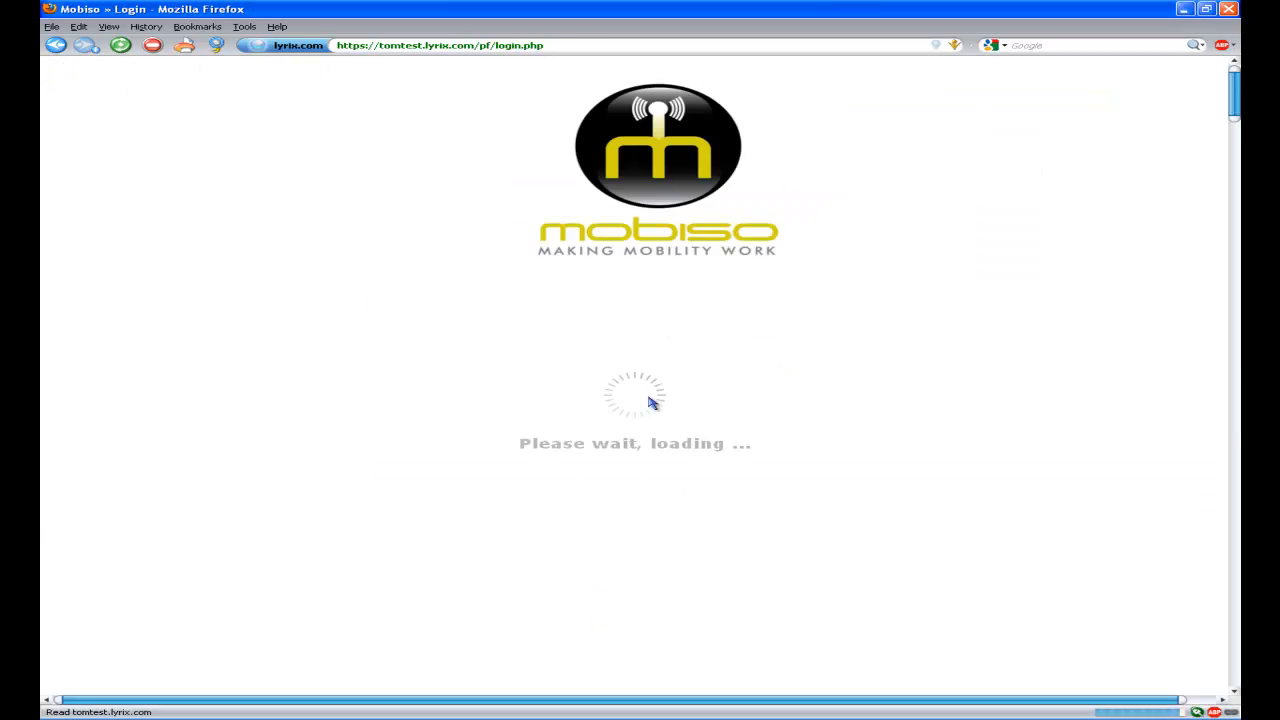
Sign back in with the administrator credentials.
left_click(377, 380)
type("admin")
key("Tab")
type("********")
key("Return")
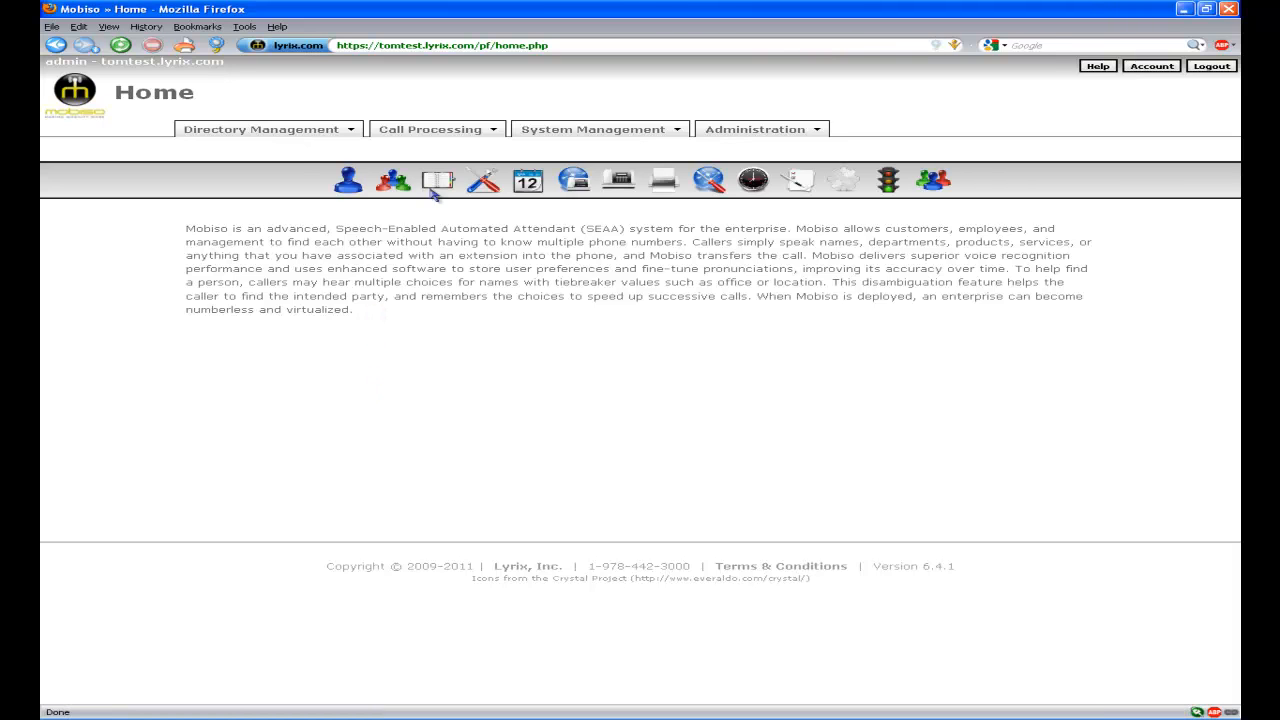
left_click(400, 137)
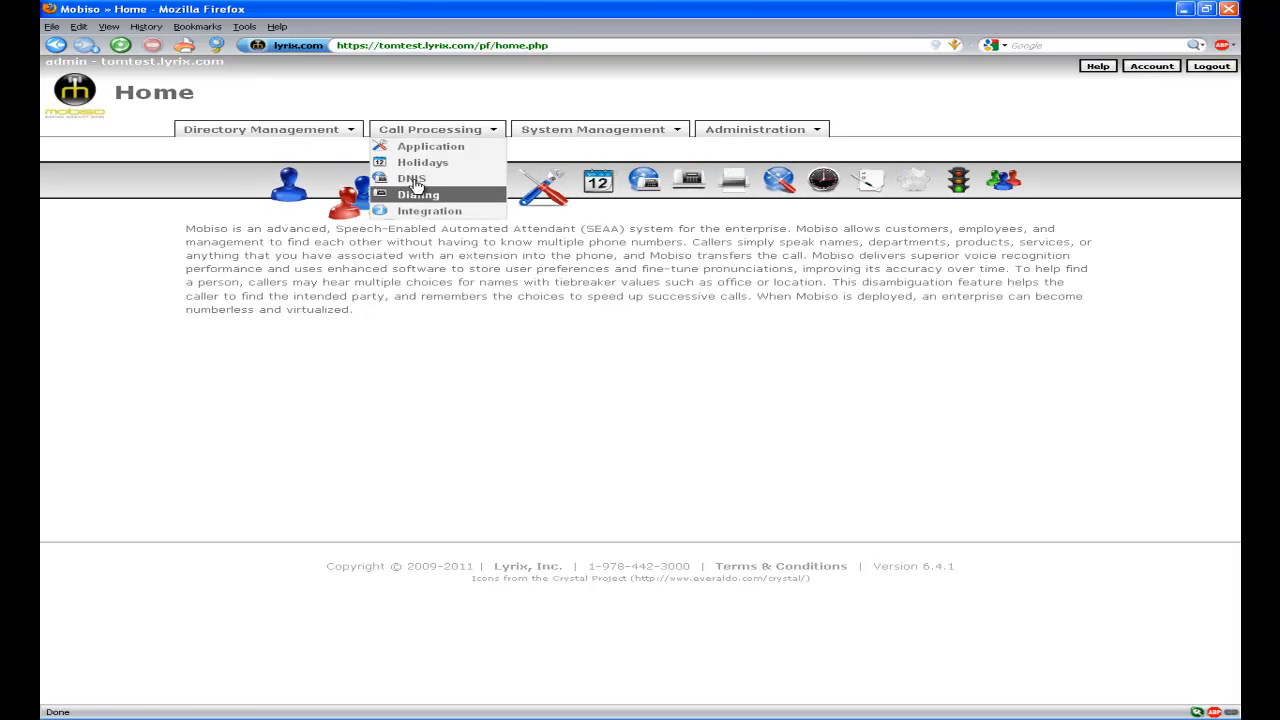
On the DNIS page, add rows with DNIS values 5123 and 4000 and save.
left_click(413, 180)
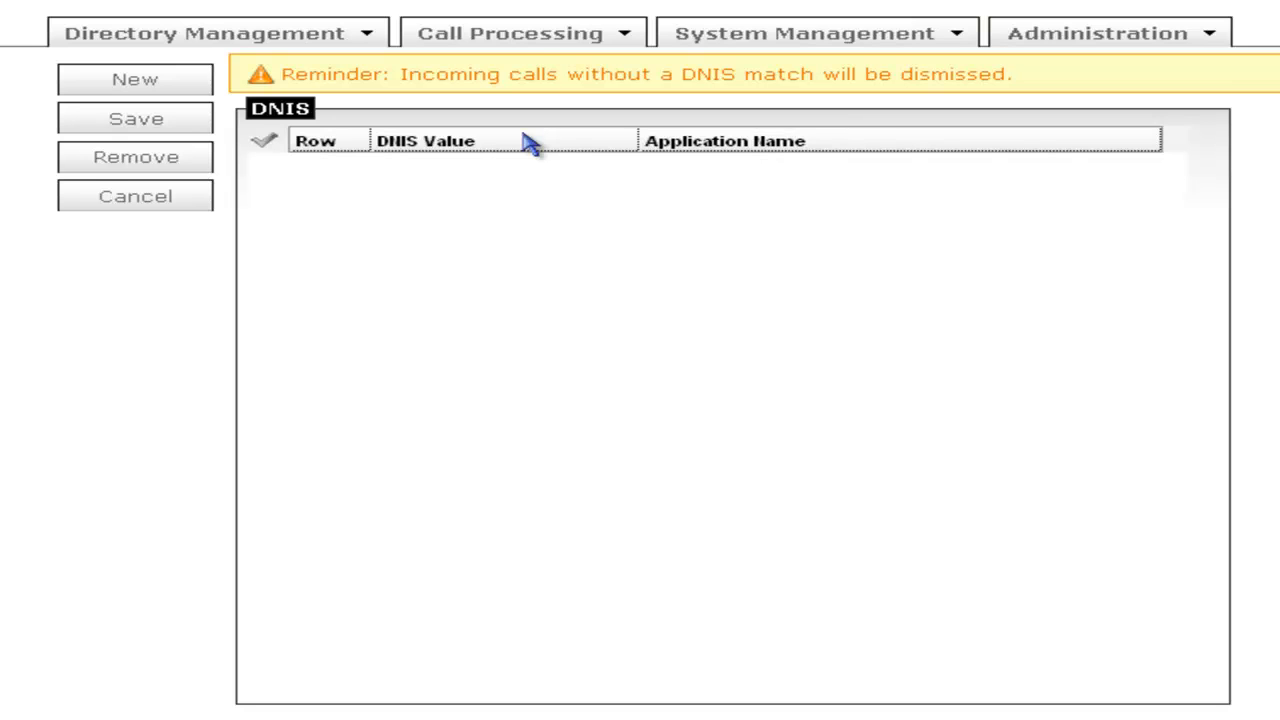
left_click(168, 95)
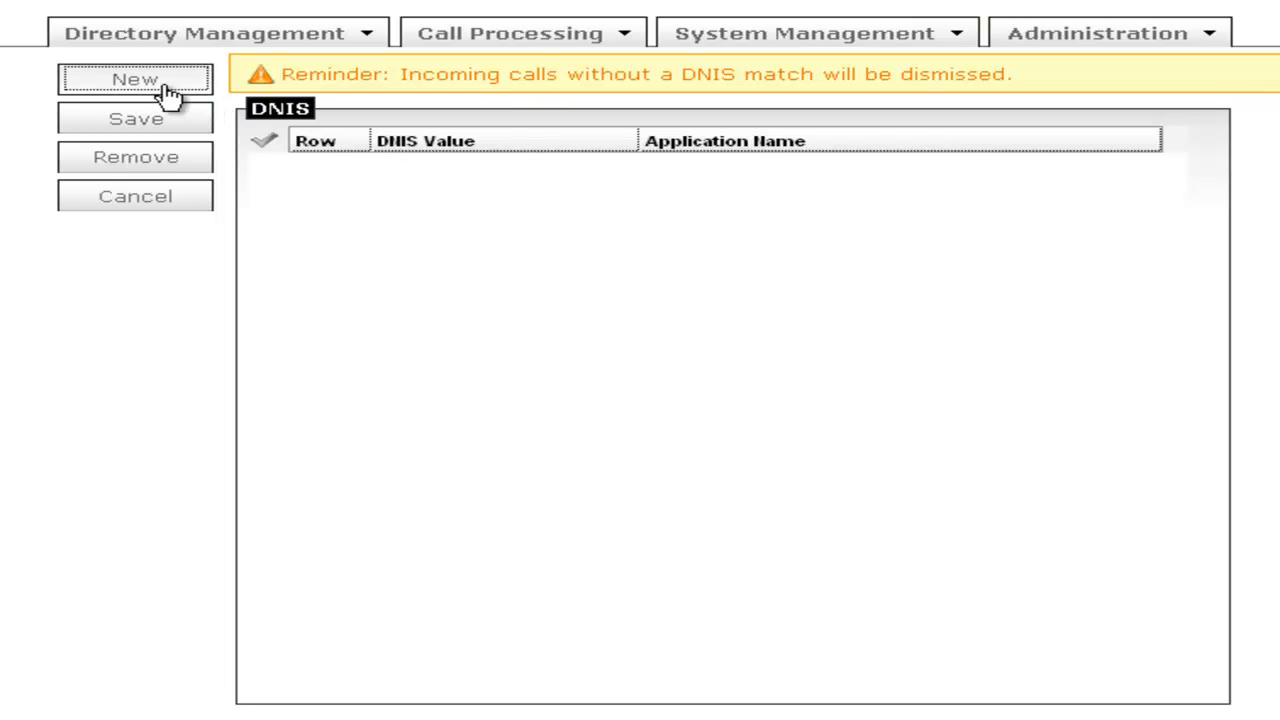
left_click(432, 166)
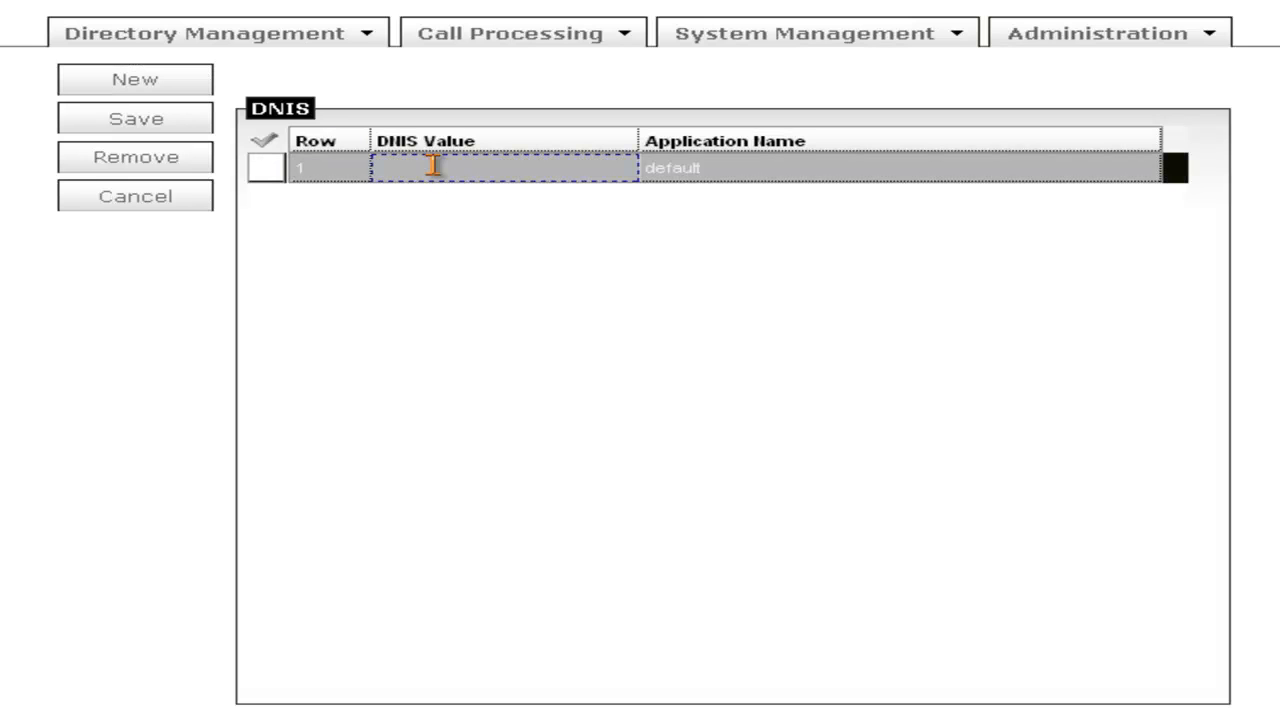
left_click(432, 166)
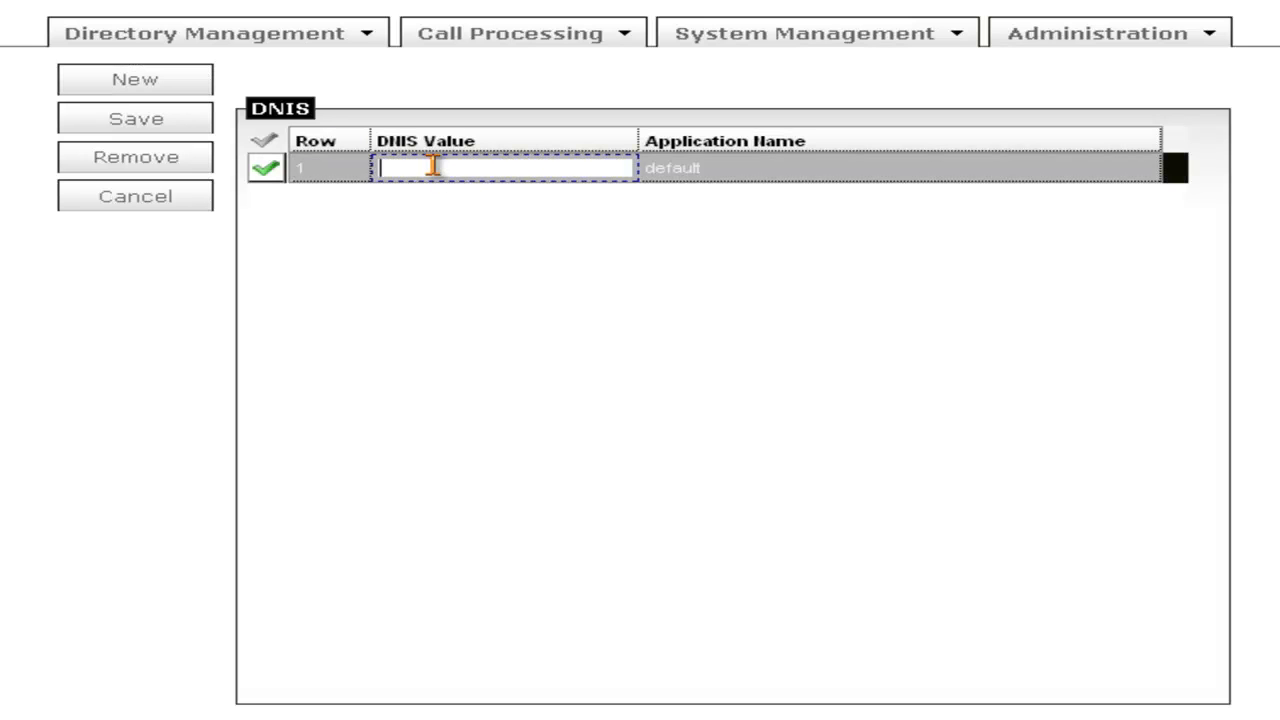
type("5123")
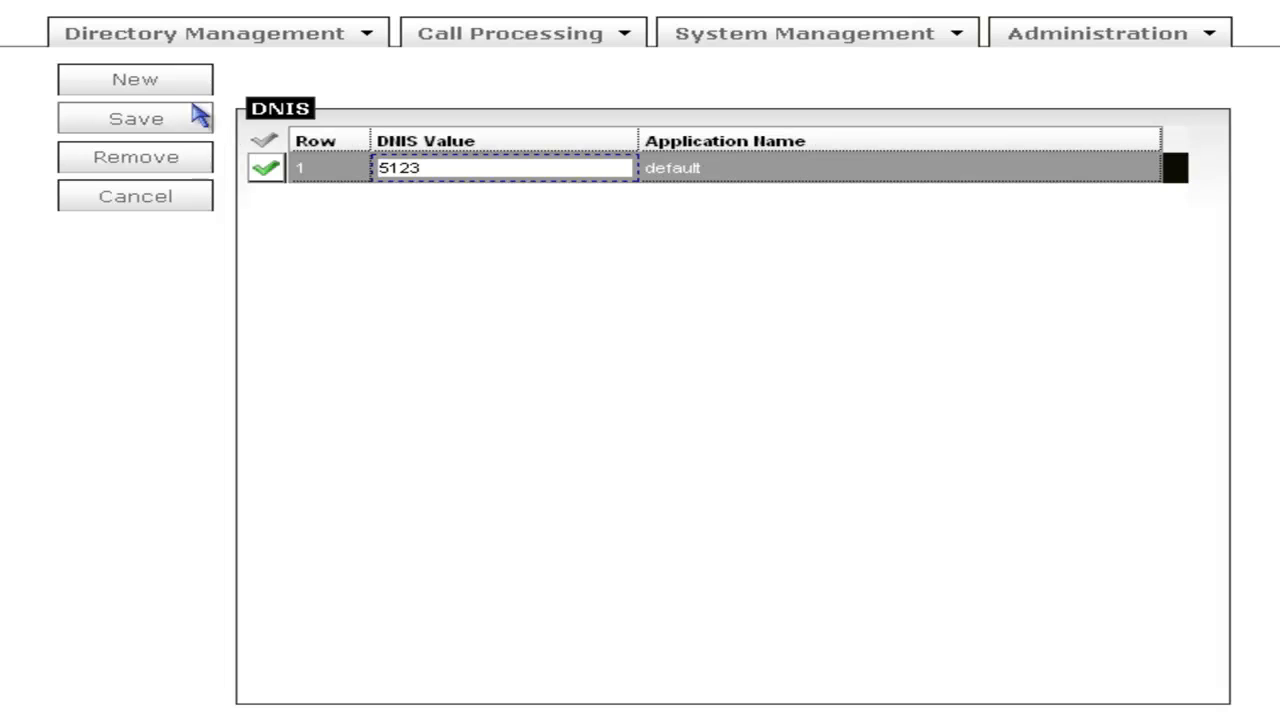
left_click(130, 78)
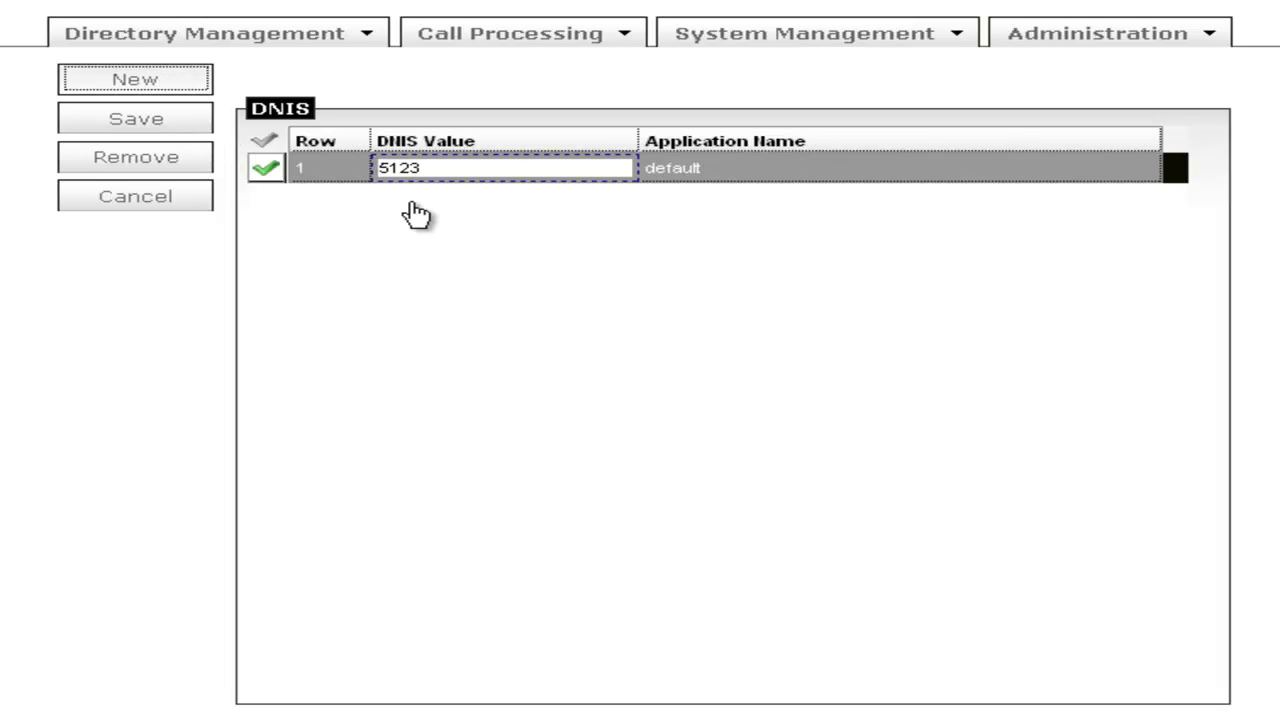
left_click(408, 205)
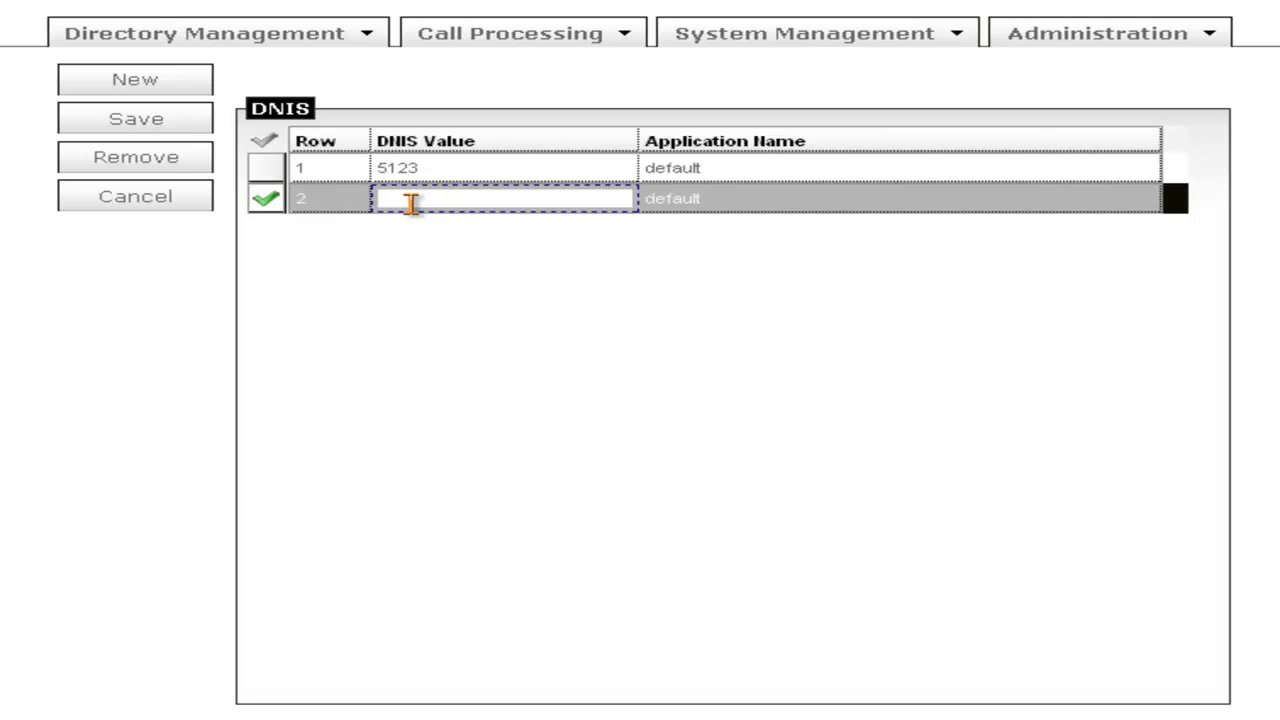
type("4000")
left_click(155, 120)
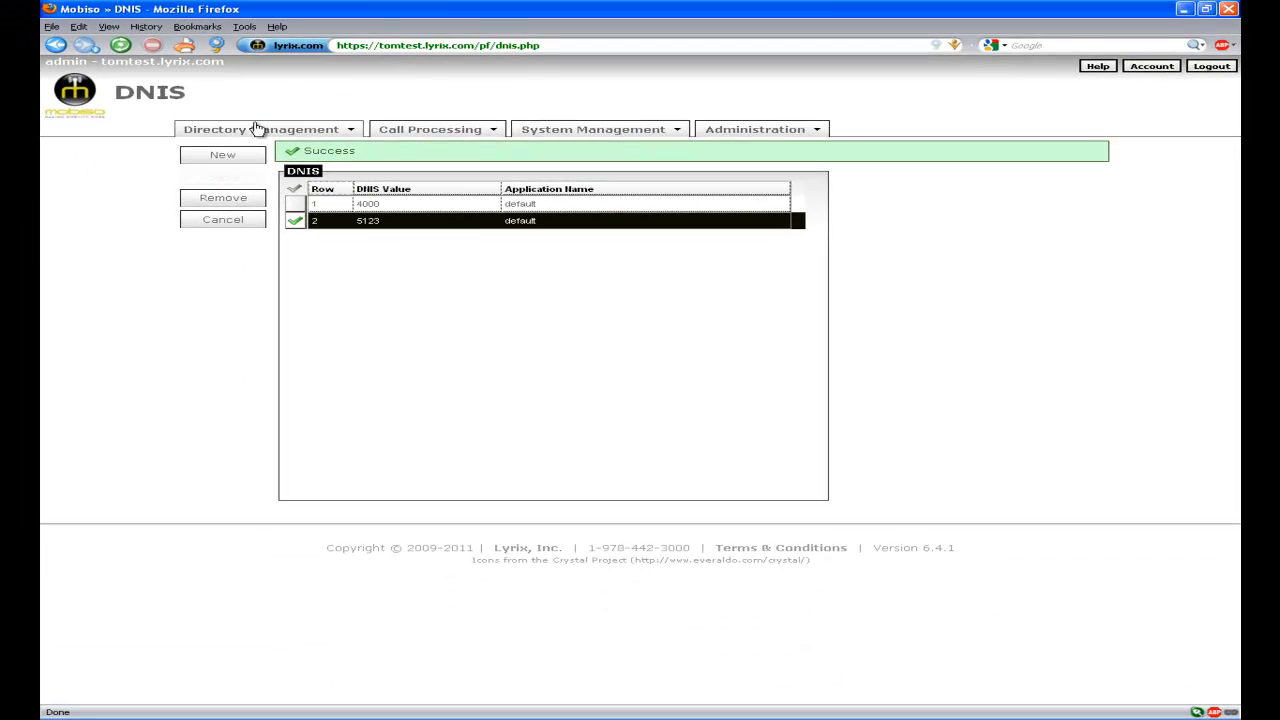
left_click(256, 128)
Start a People file import with the Email execution output option turned off.
left_click(259, 148)
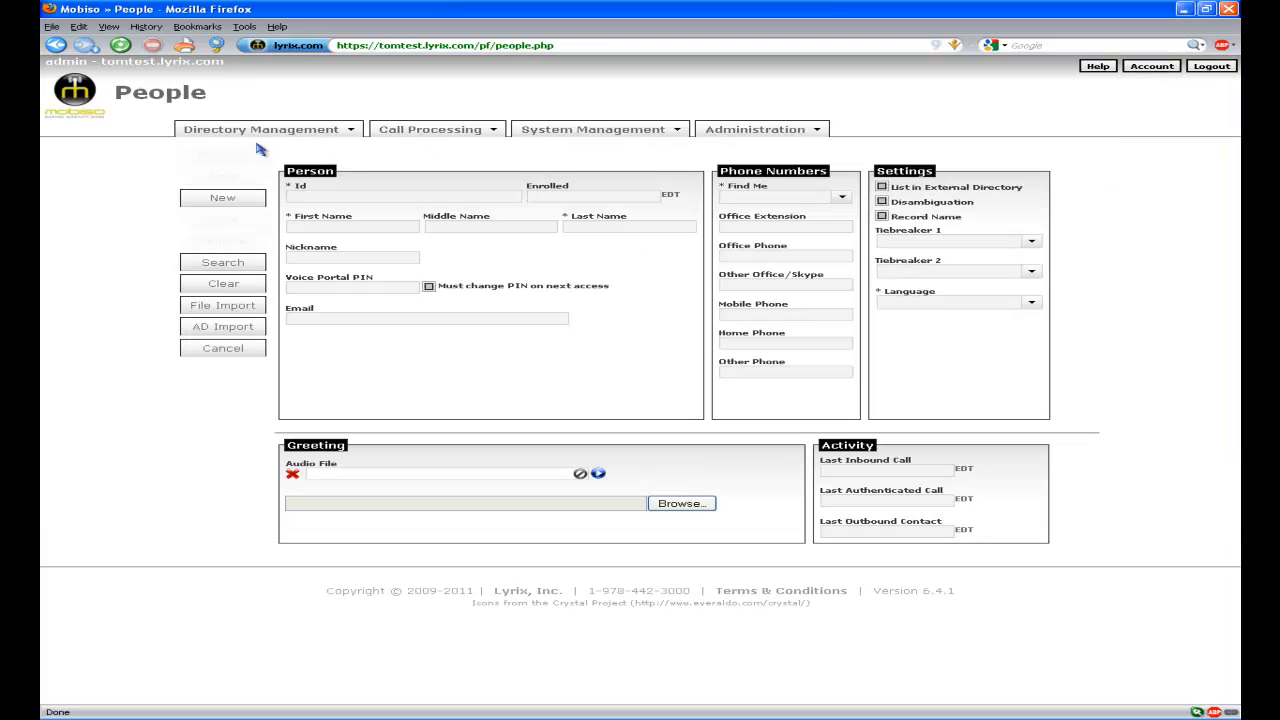
left_click(195, 314)
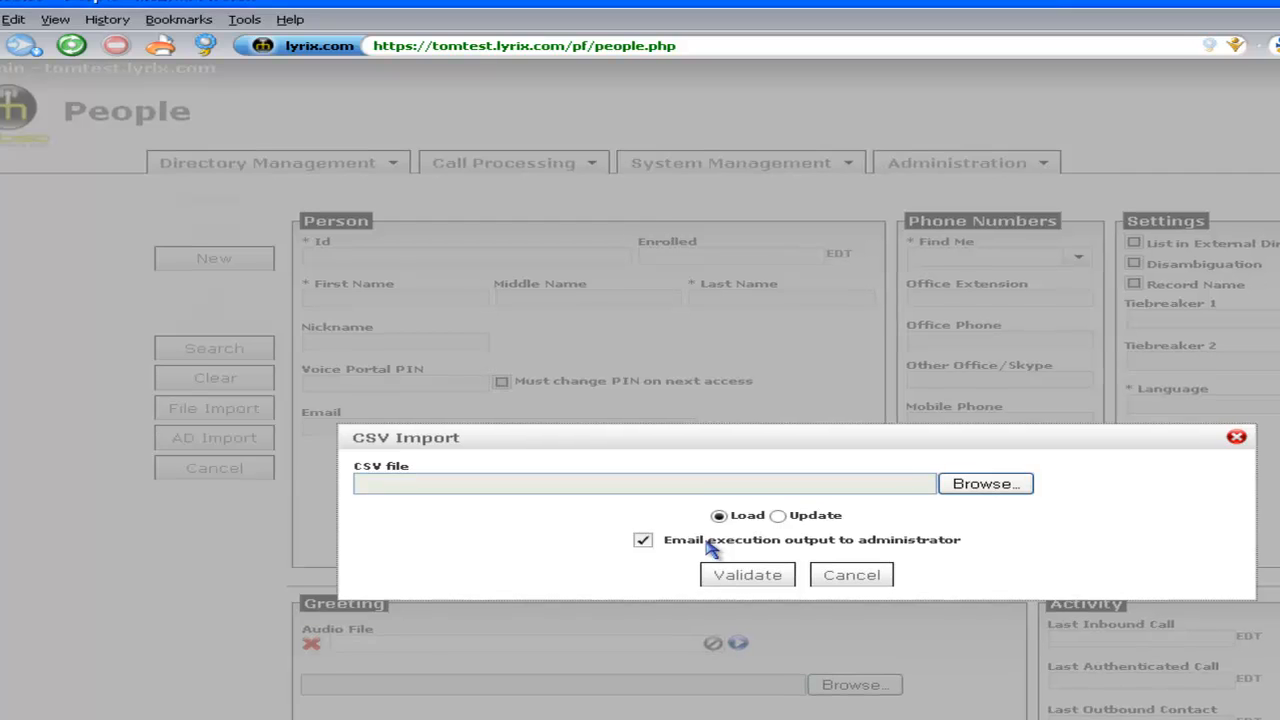
left_click(708, 548)
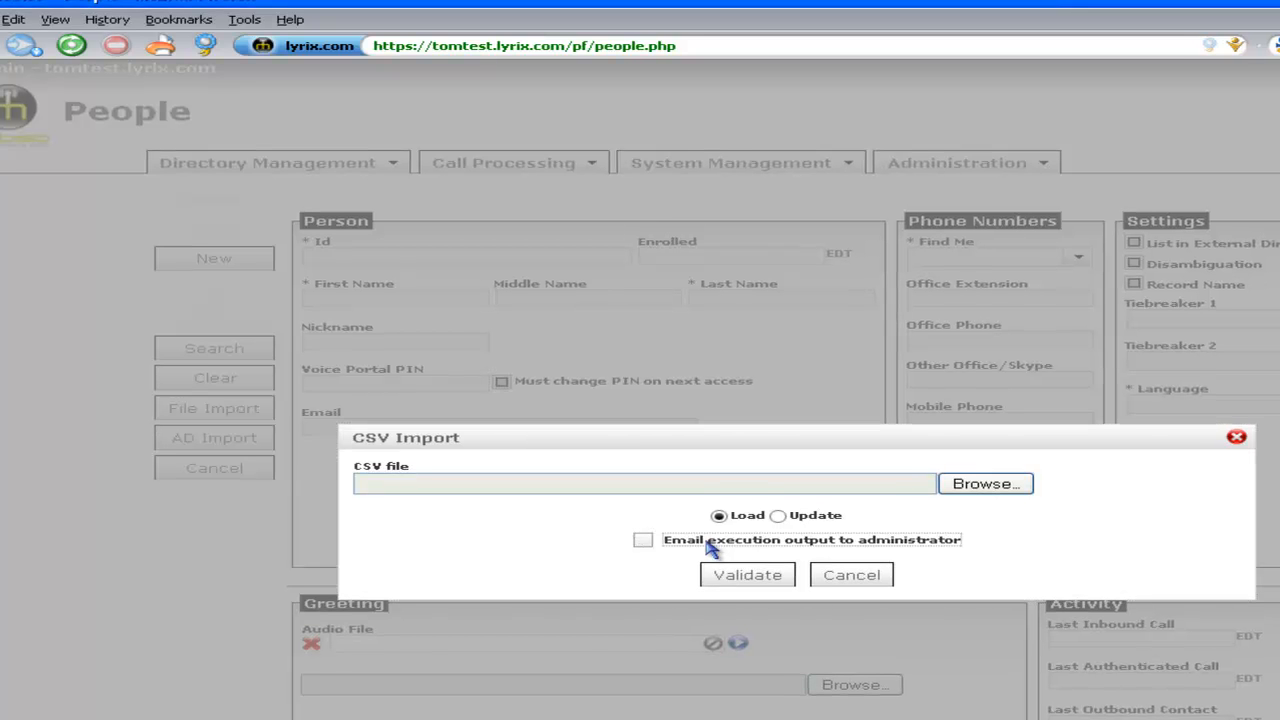
Choose the people CSV file, validate it, and review the 4 adds, 2 warnings, 2 errors.
left_click(964, 492)
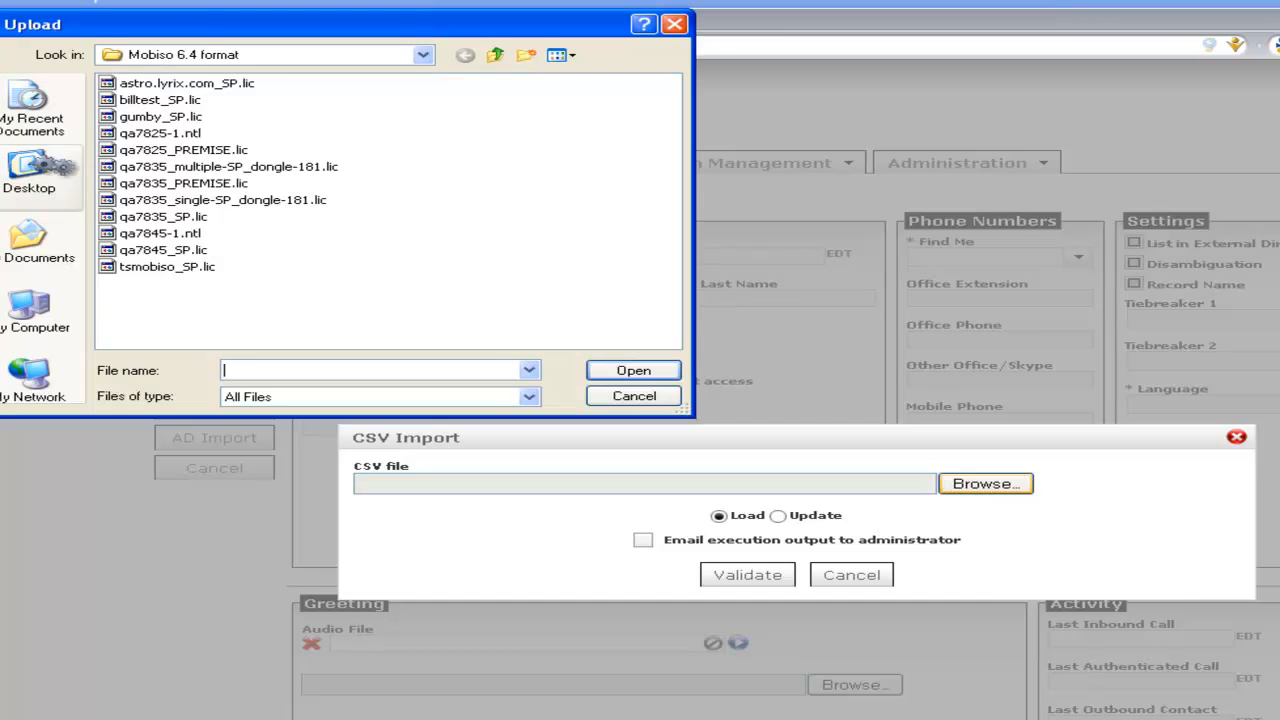
left_click(60, 183)
double_click(160, 187)
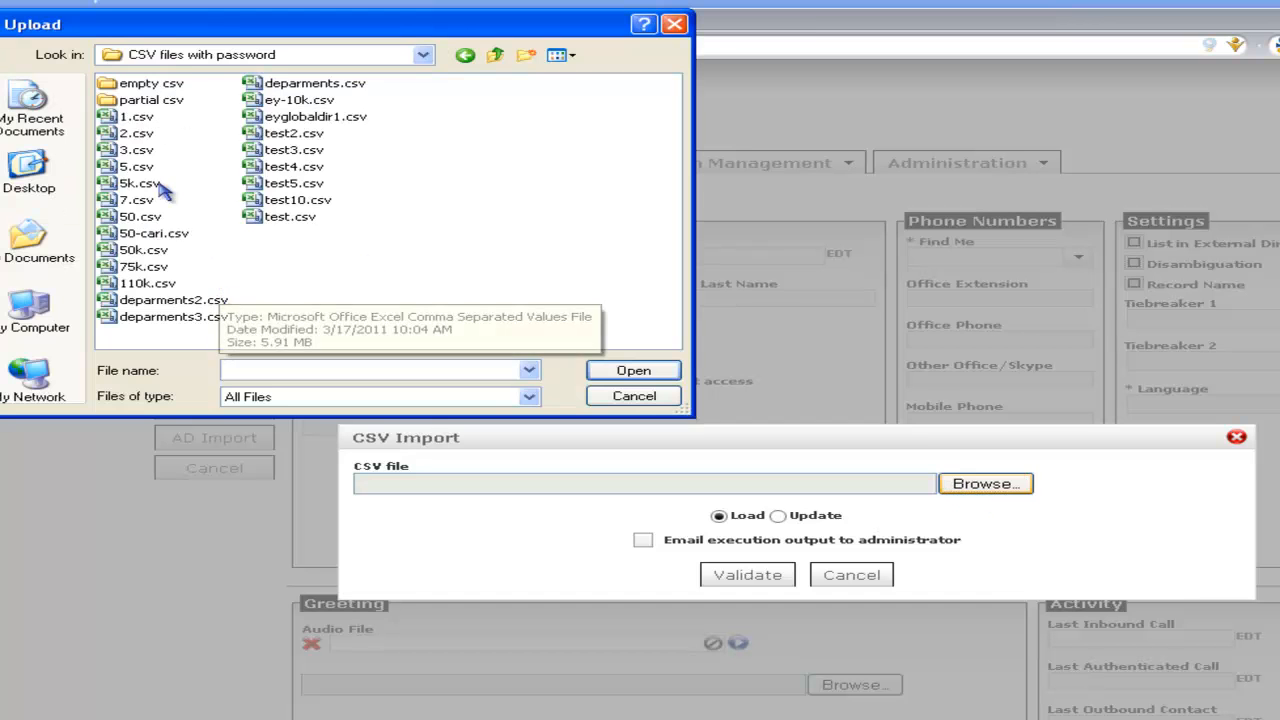
left_click(149, 166)
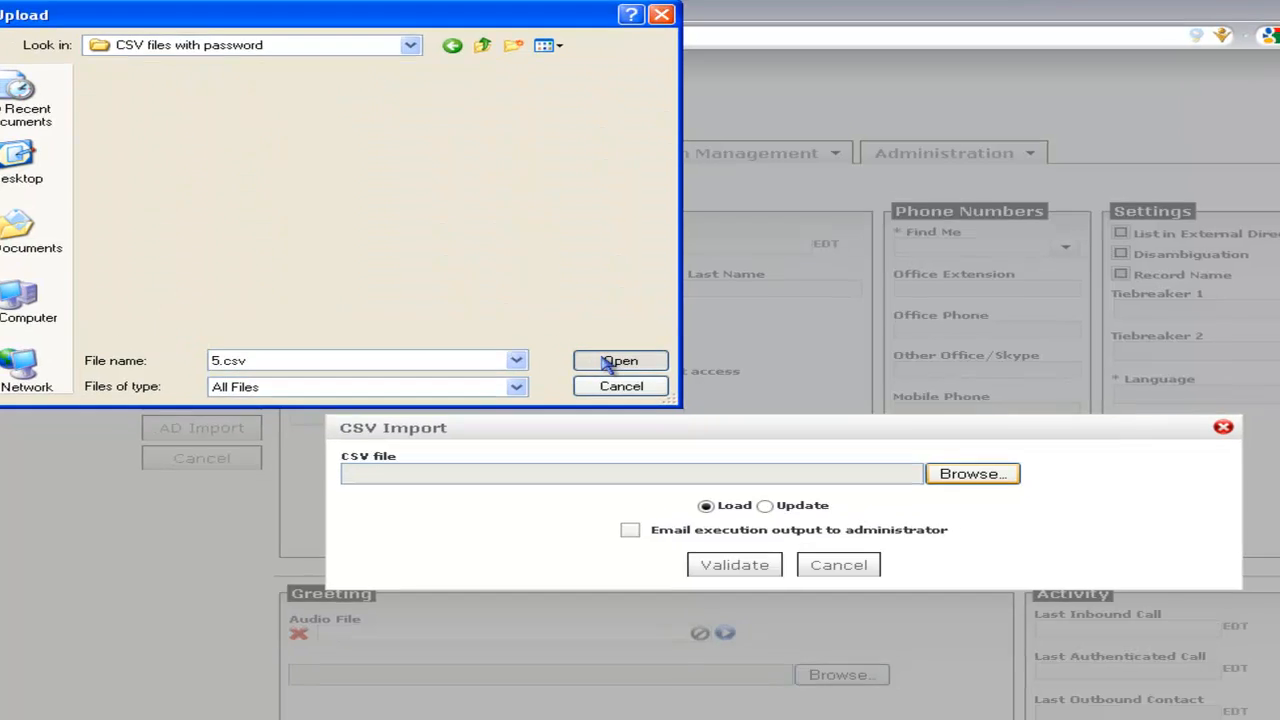
left_click(620, 372)
left_click(747, 575)
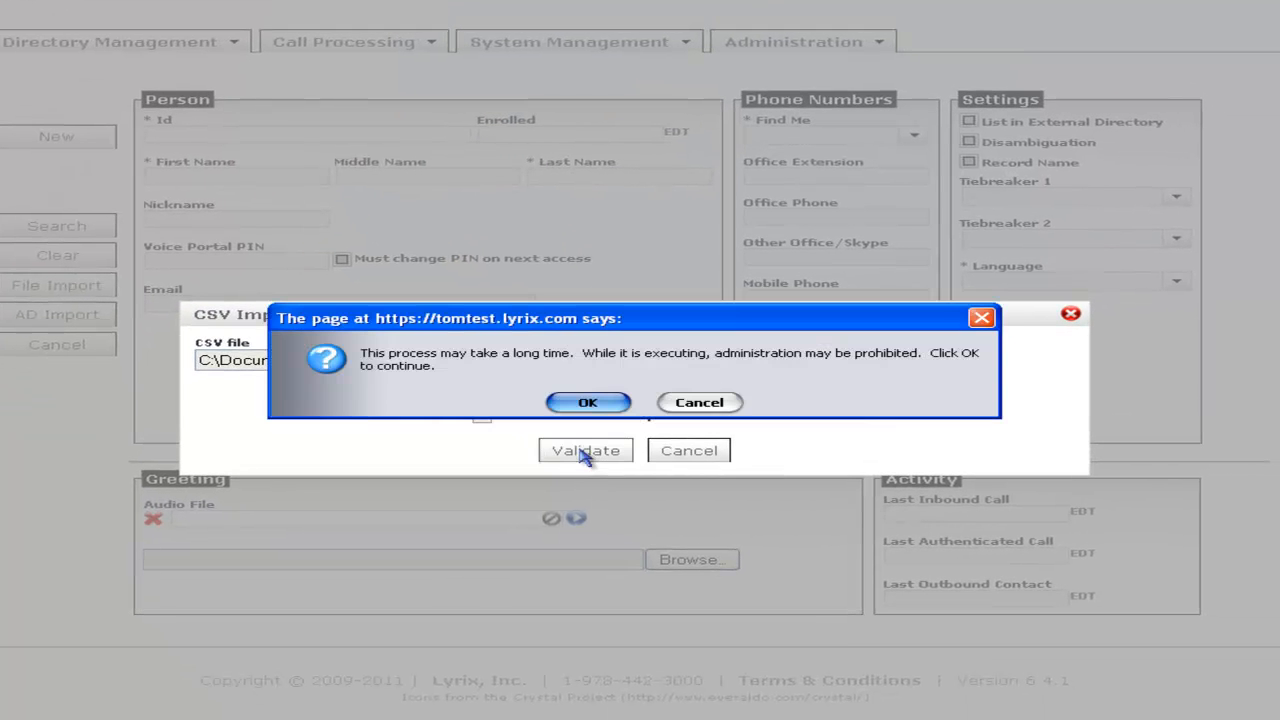
left_click(587, 404)
left_click(587, 403)
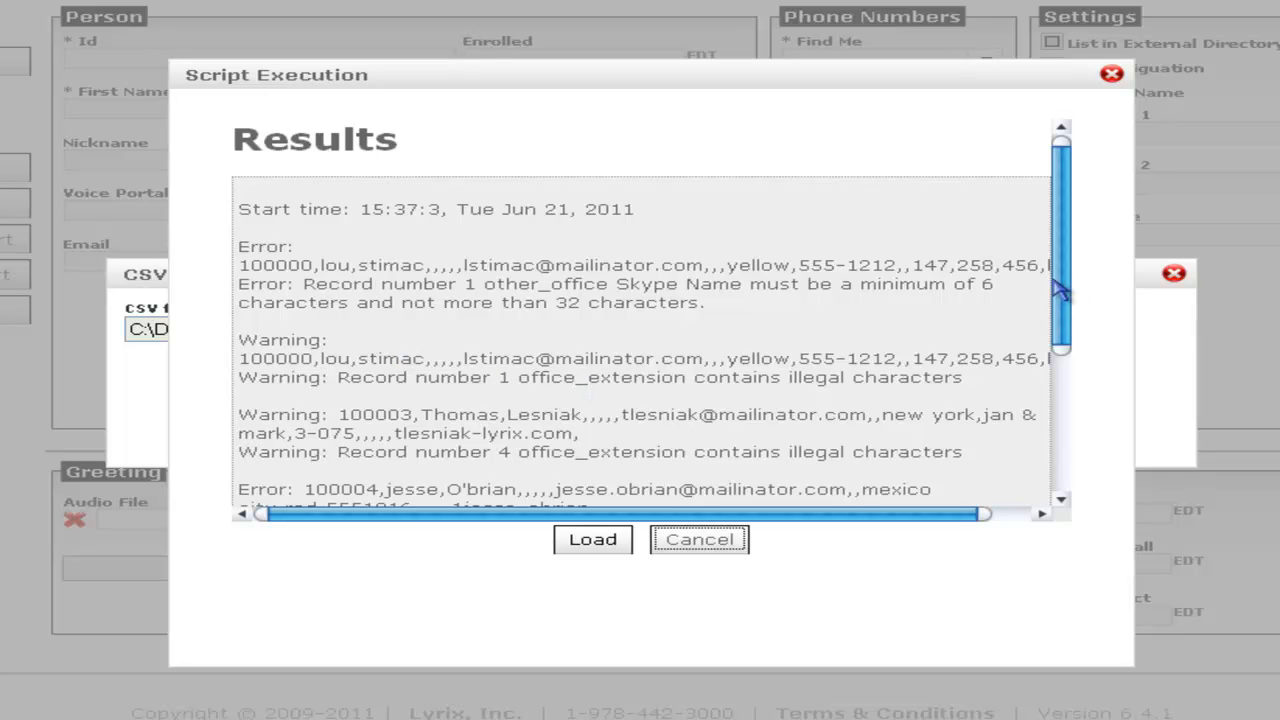
left_click_drag(1066, 294, 1068, 372)
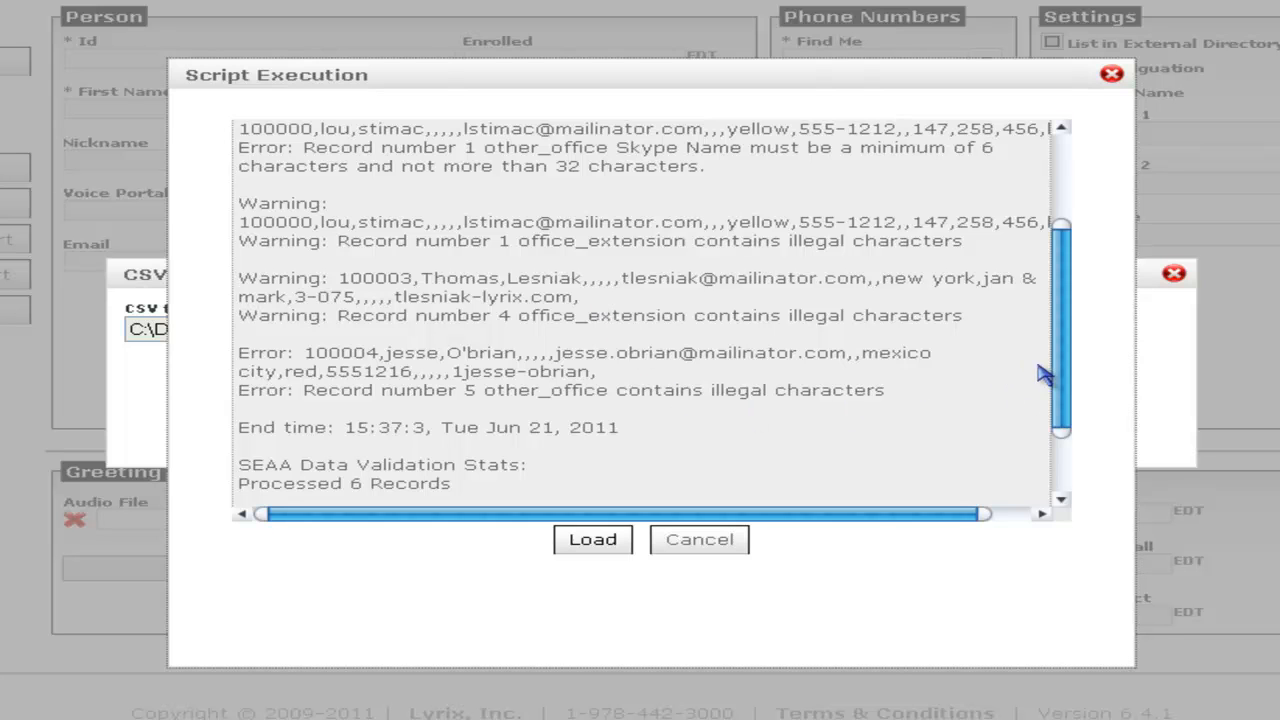
scroll(1064, 388, "down", 2)
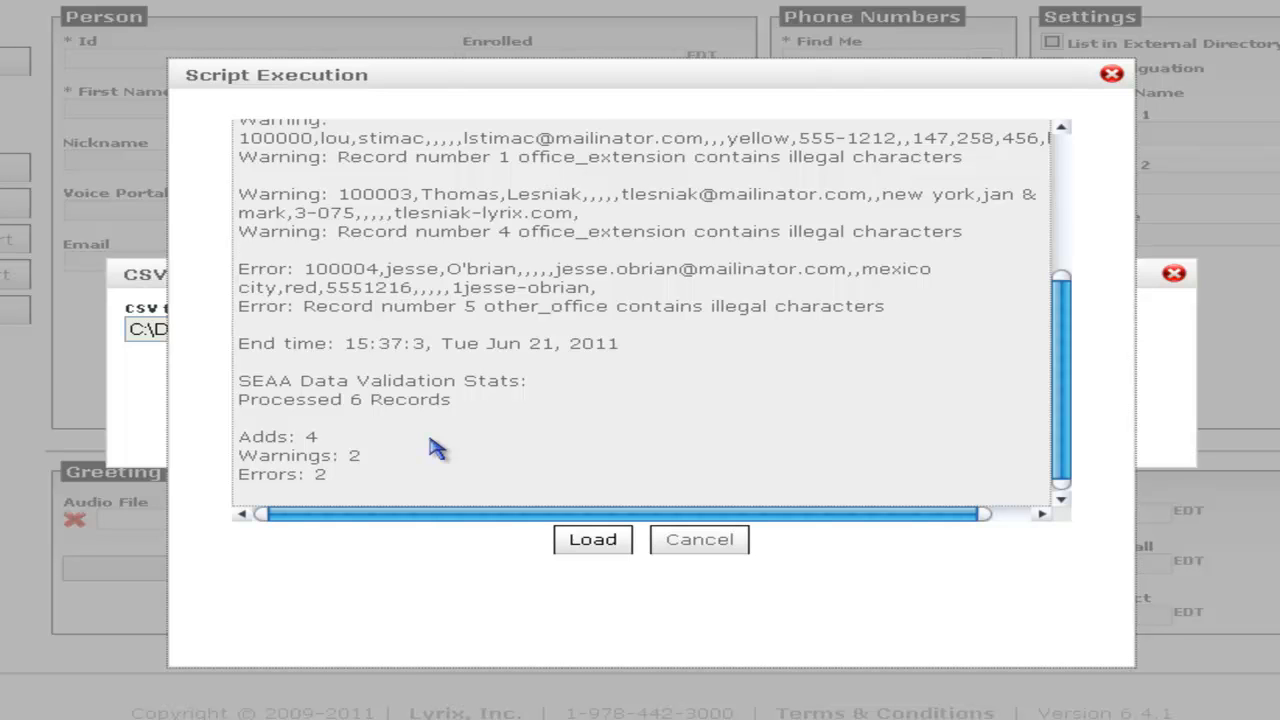
Load the validated import, then search People to confirm the four new entries with extensions.
left_click(585, 547)
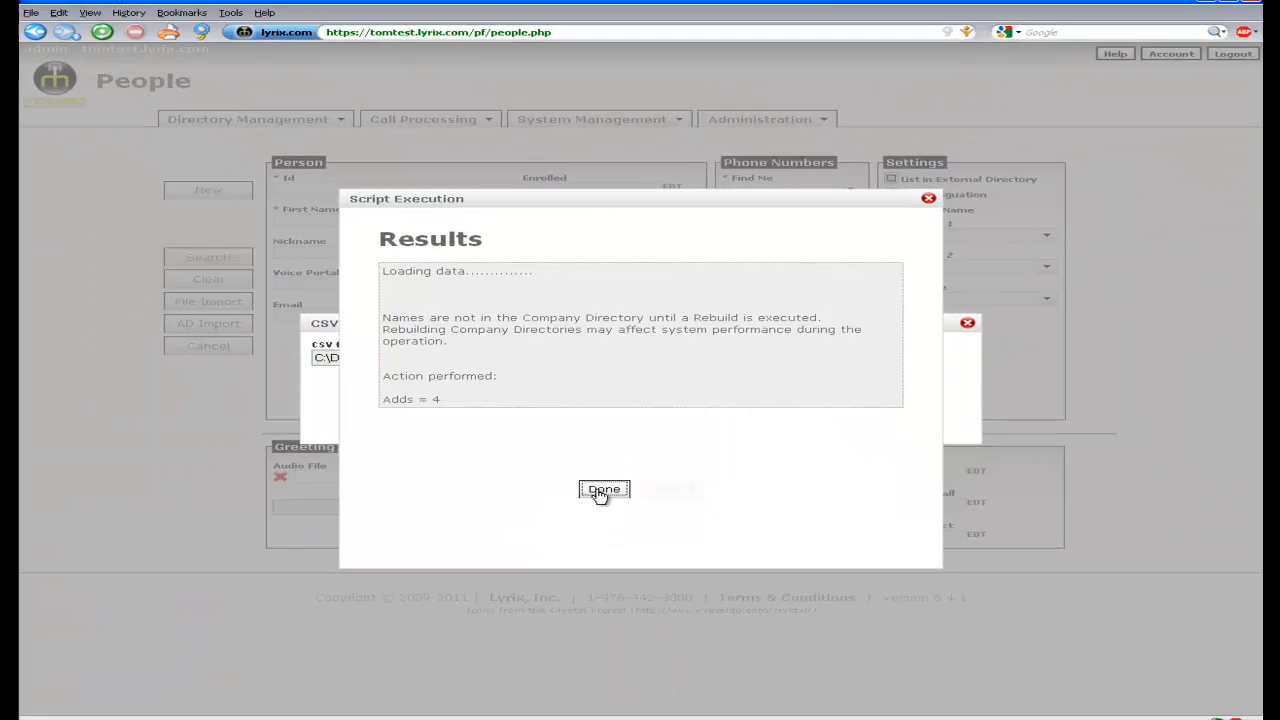
left_click(601, 493)
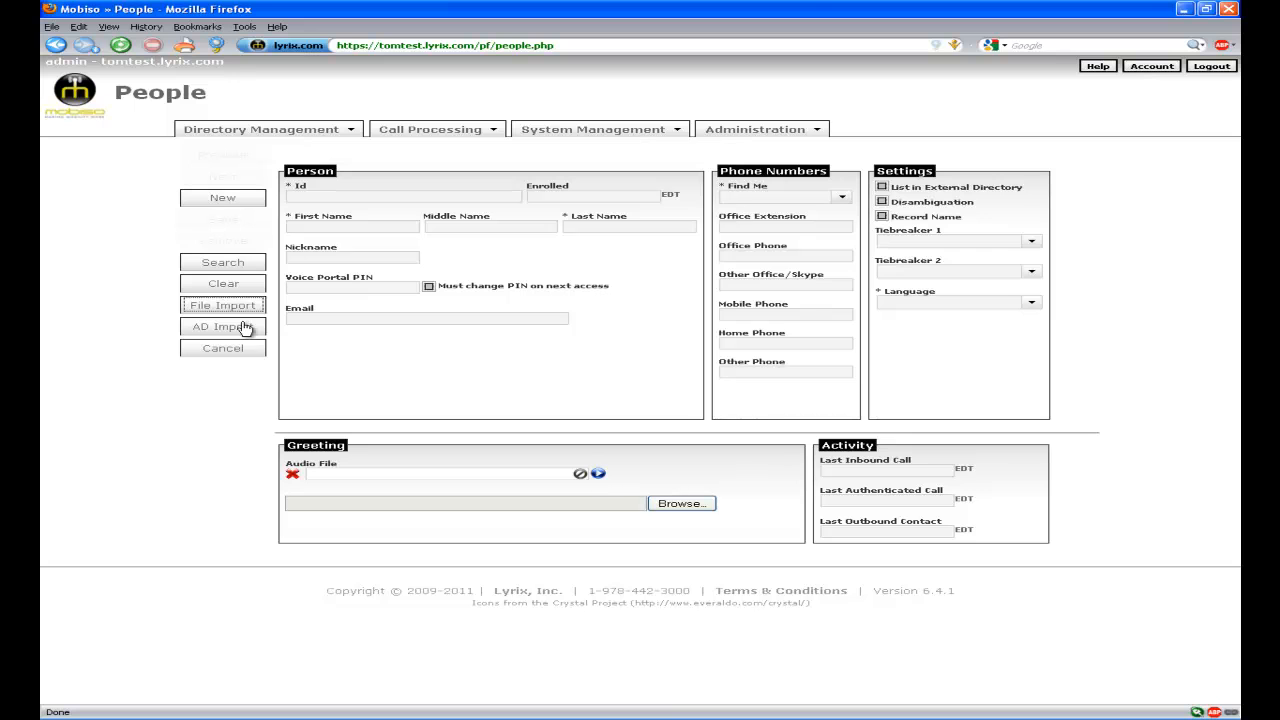
left_click(223, 263)
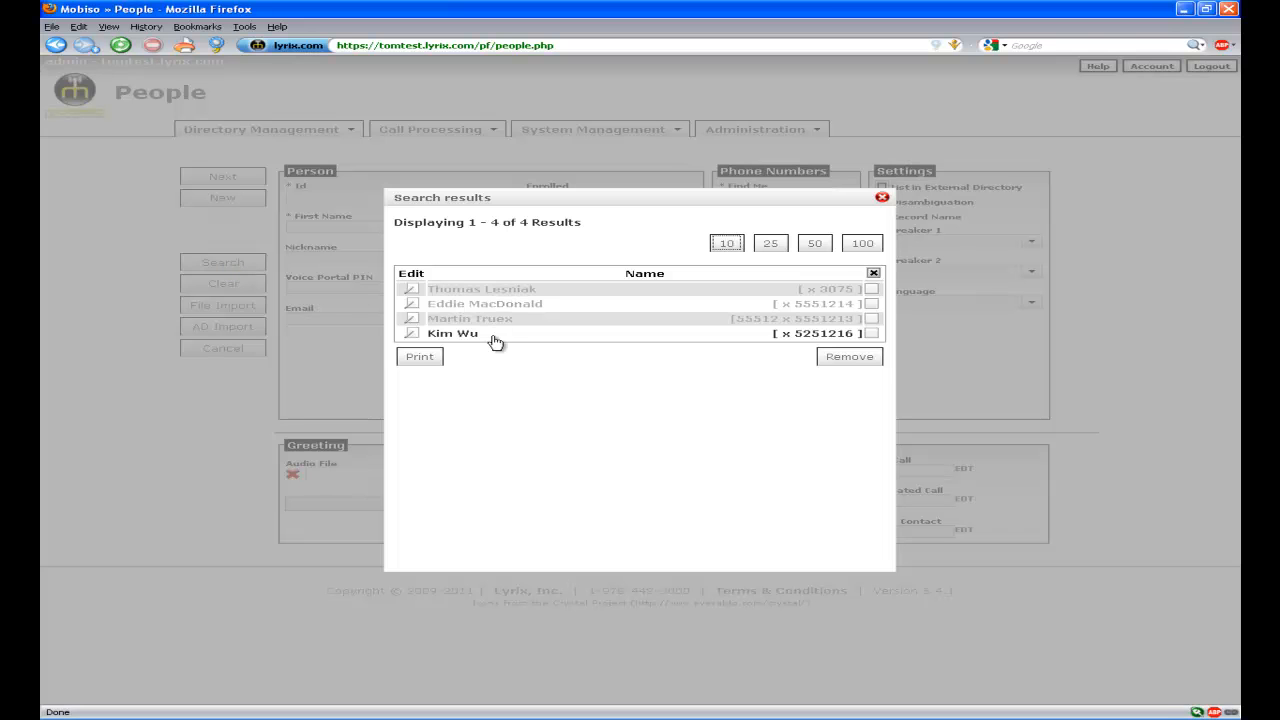
left_click(882, 199)
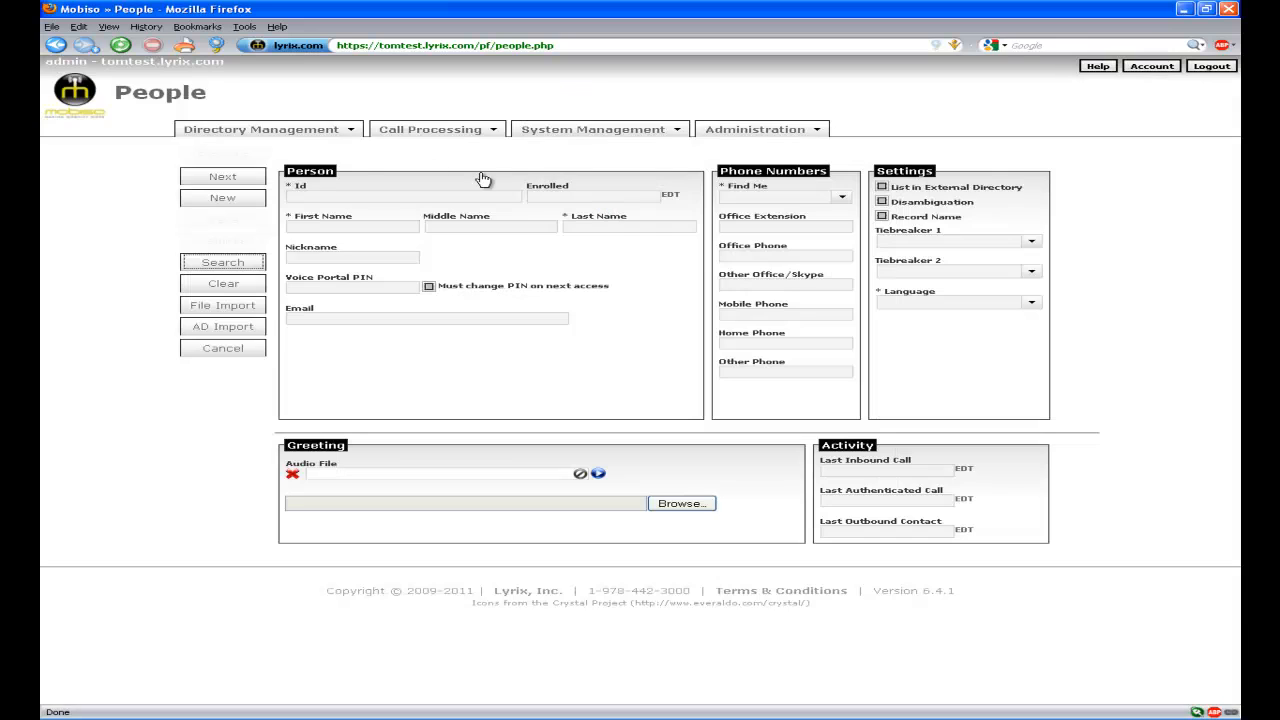
Rebuild the en-US Company directory from Company Directories and close the completed results.
left_click(352, 133)
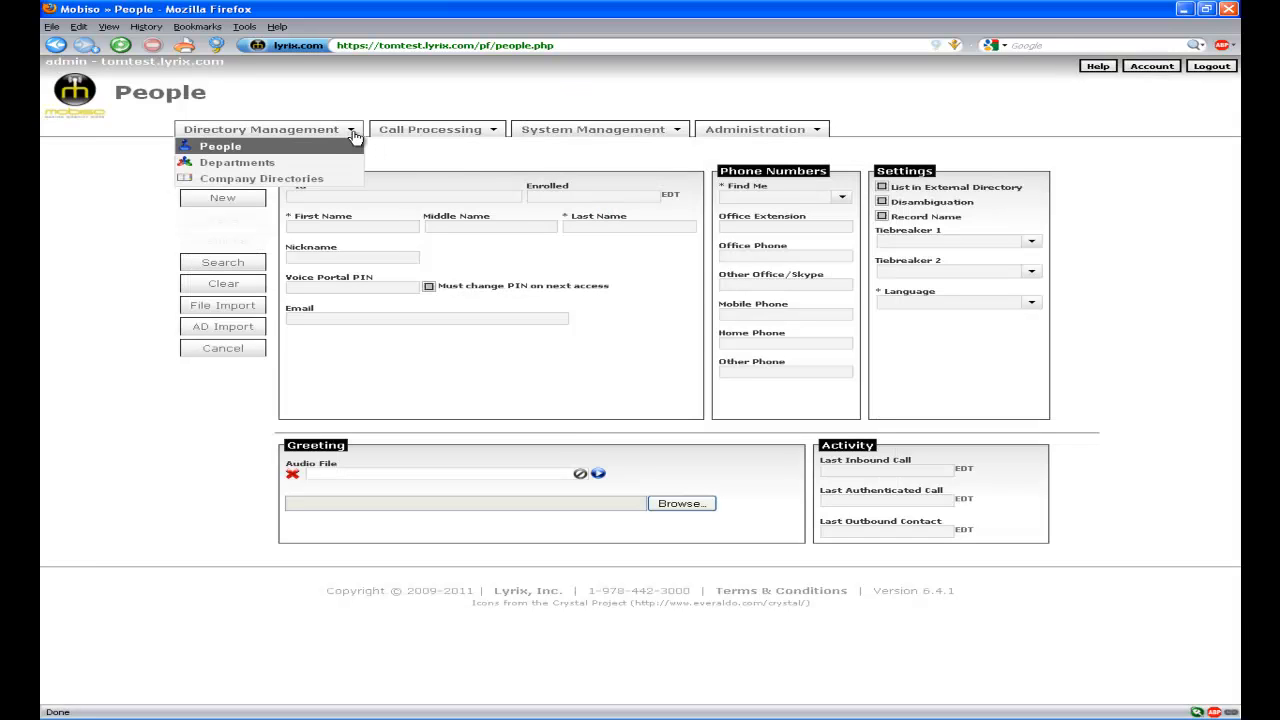
left_click(290, 180)
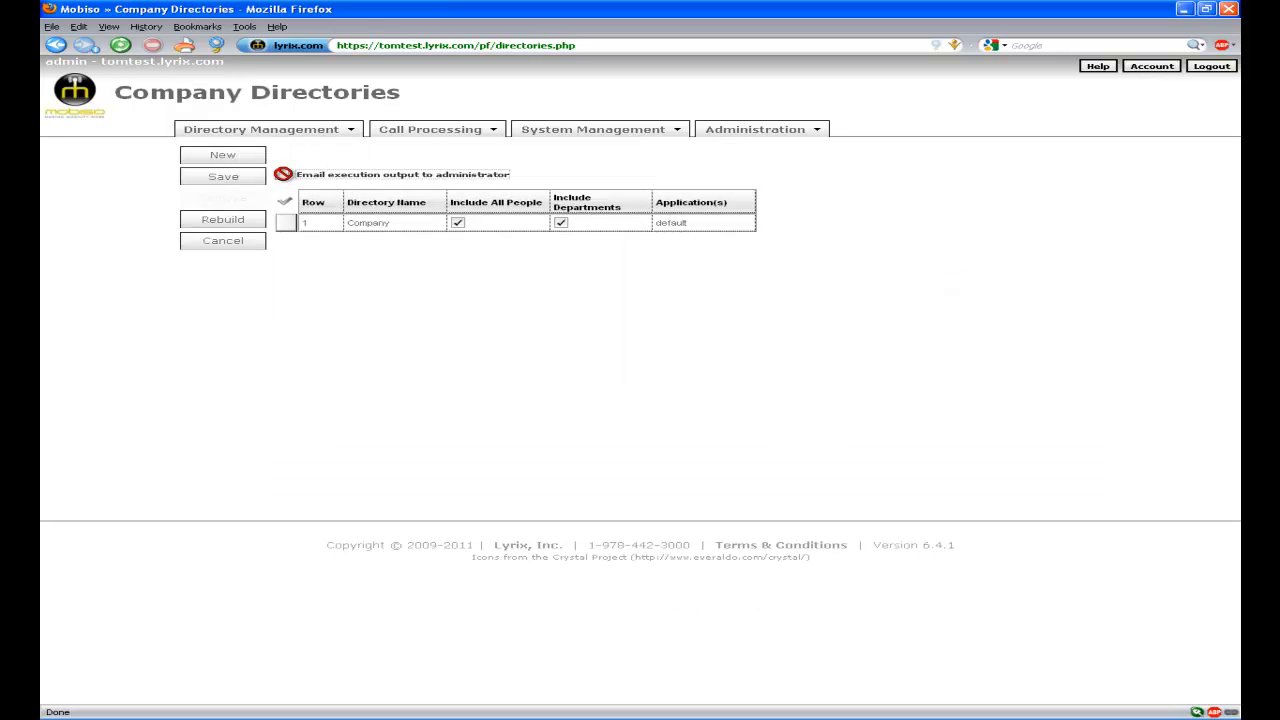
left_click(212, 219)
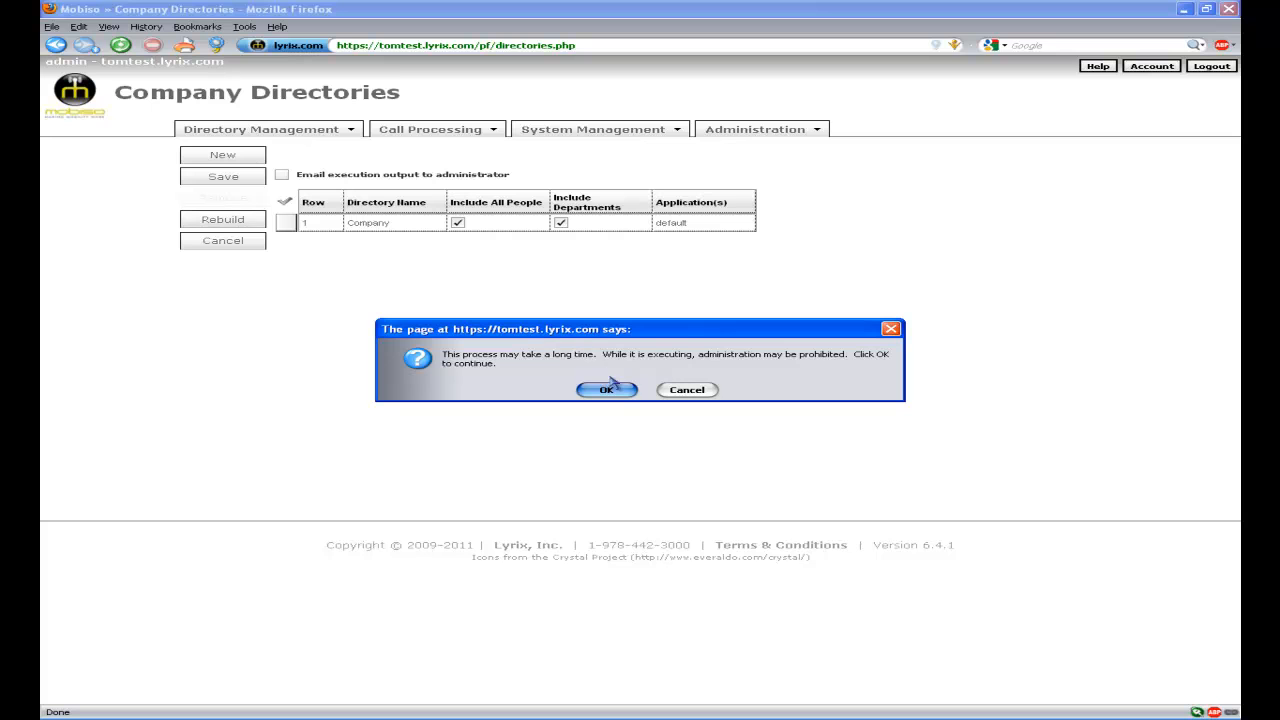
left_click(617, 396)
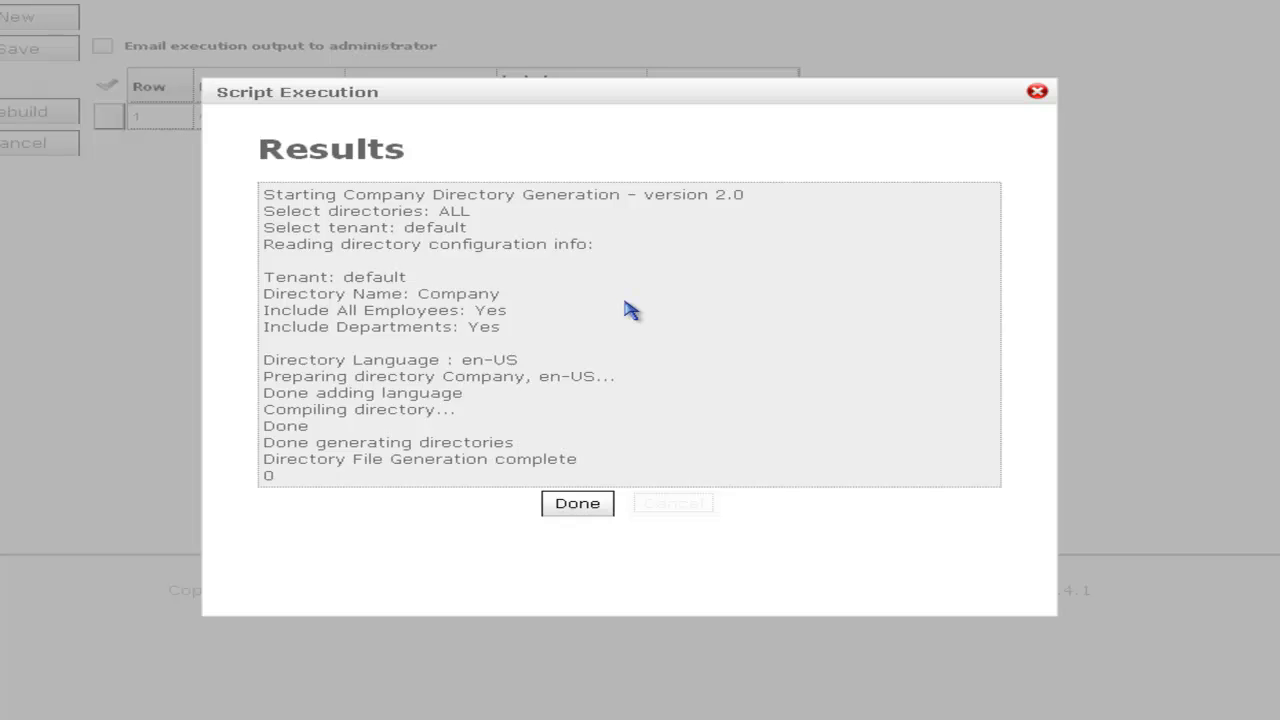
left_click(566, 511)
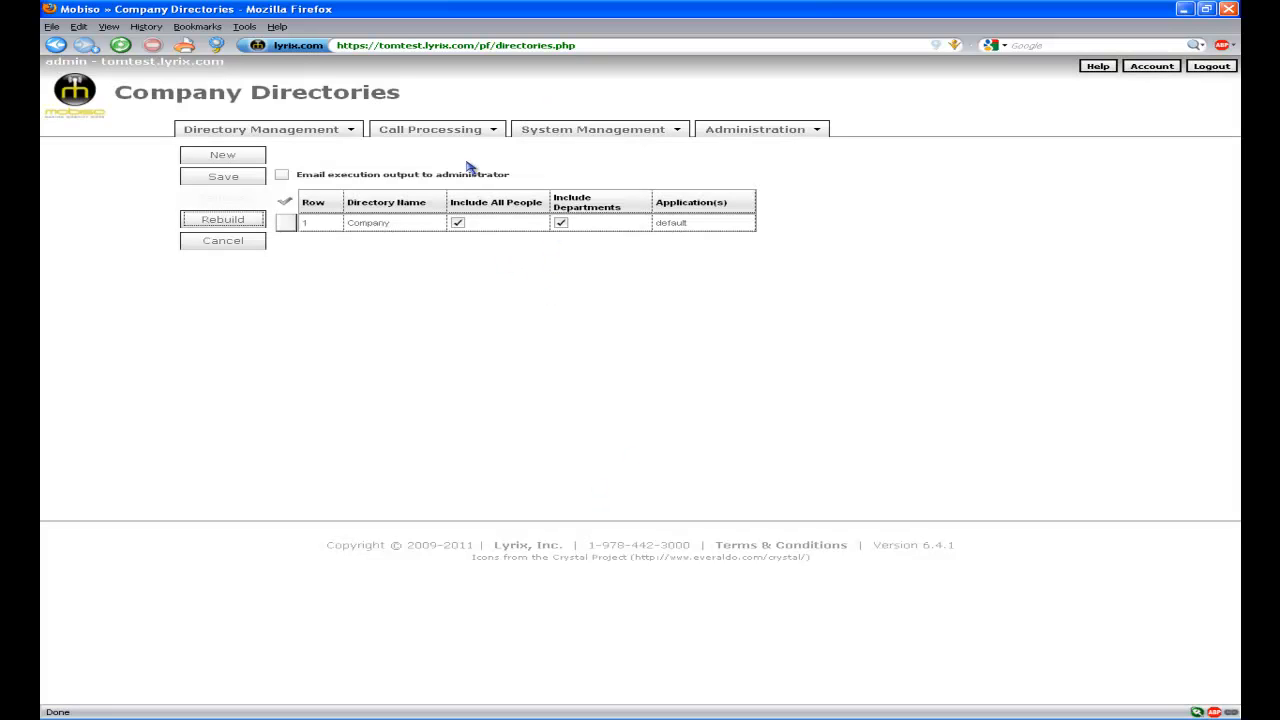
Change External Call Format and External Transfer Format to sip:9%DESTINATION@%FROM_HOST.
left_click(416, 140)
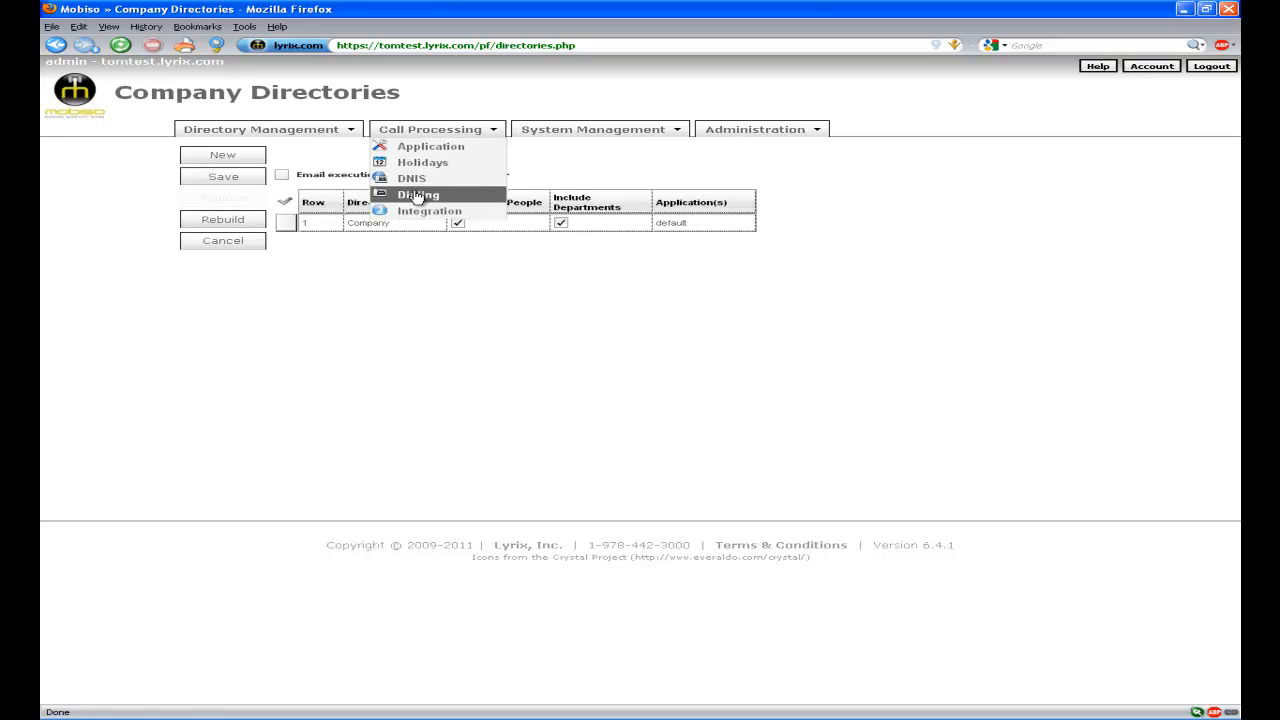
left_click(417, 196)
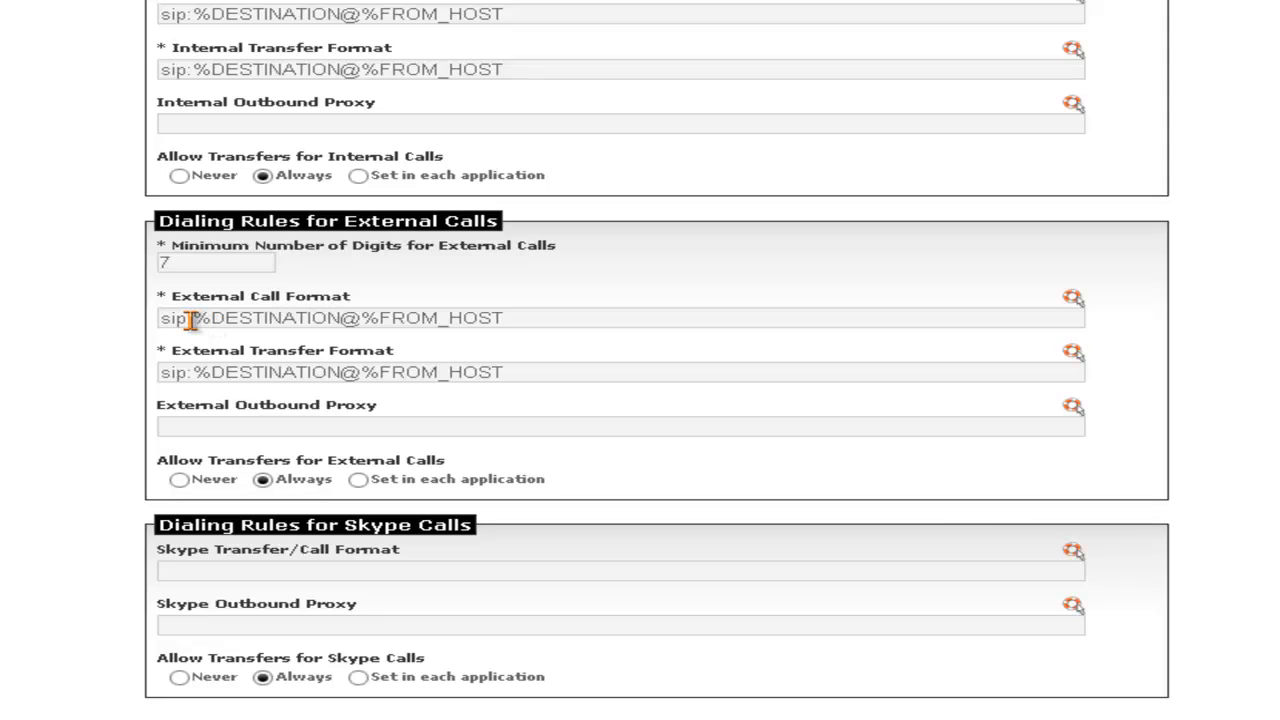
left_click(190, 318)
type("9")
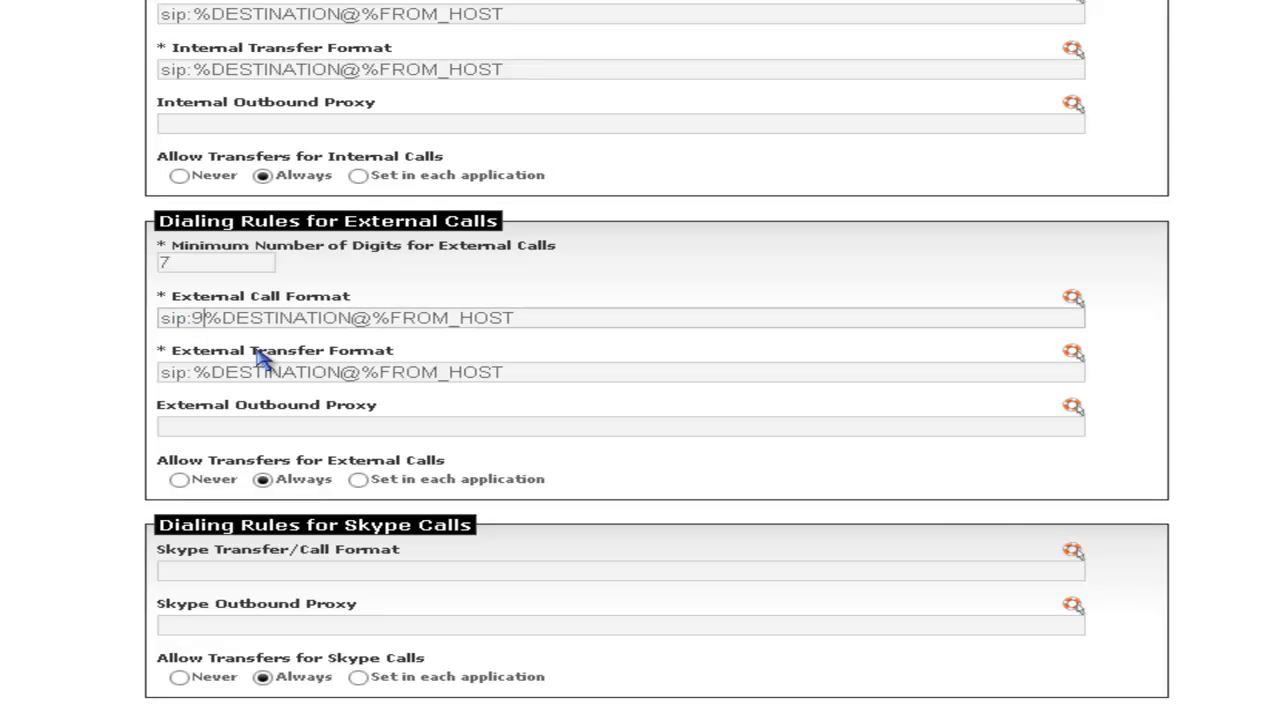
left_click(196, 373)
type("9")
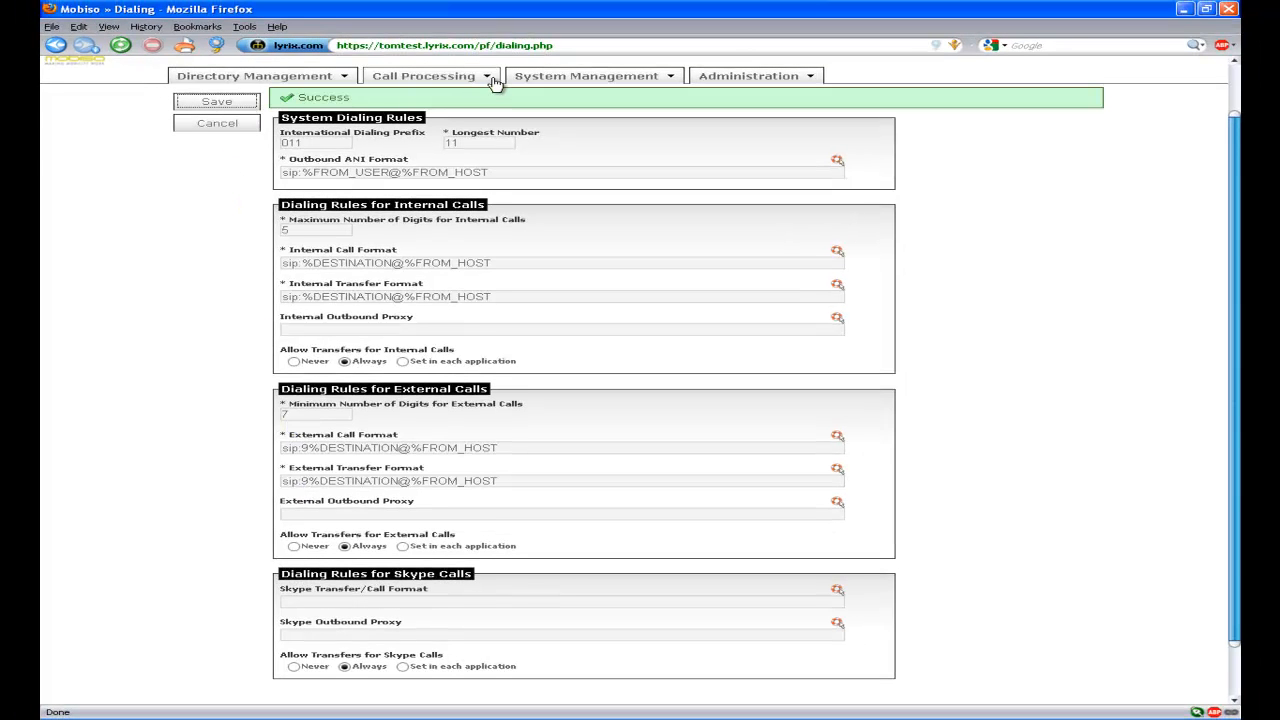
left_click(450, 80)
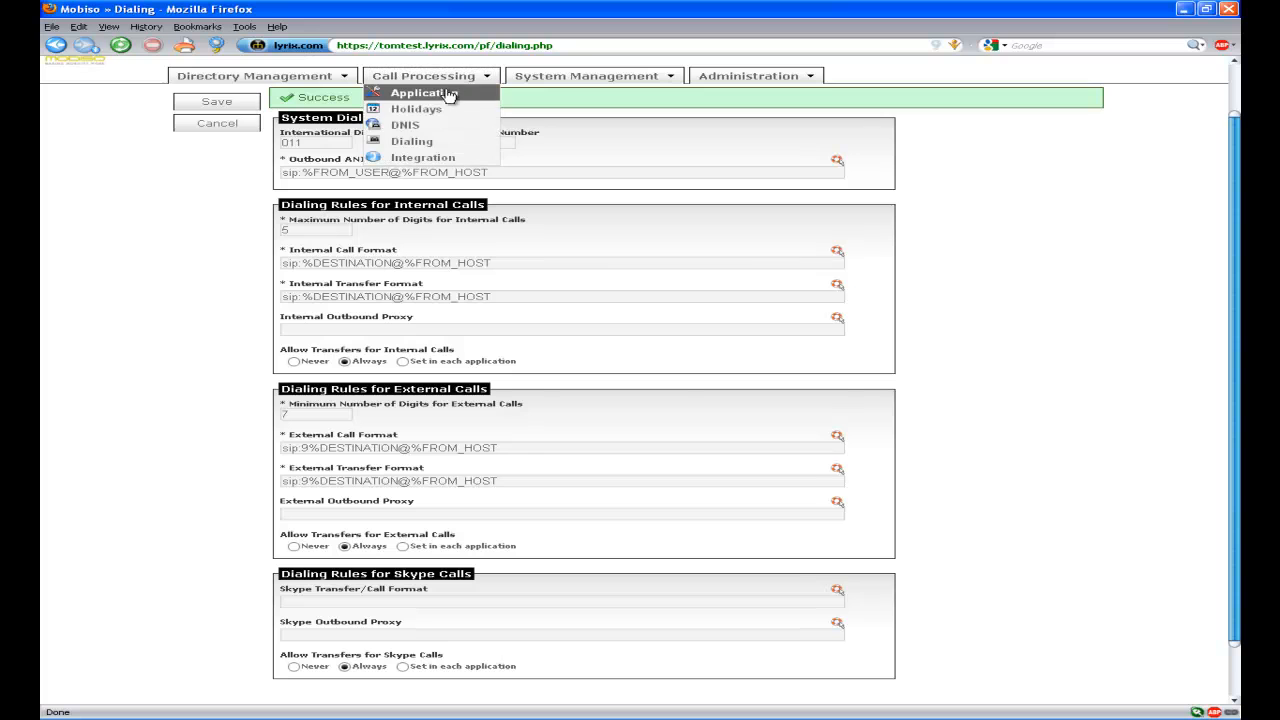
Set the Day Operator Number and Day Fail Phone Number to 211 for the default application.
left_click(448, 92)
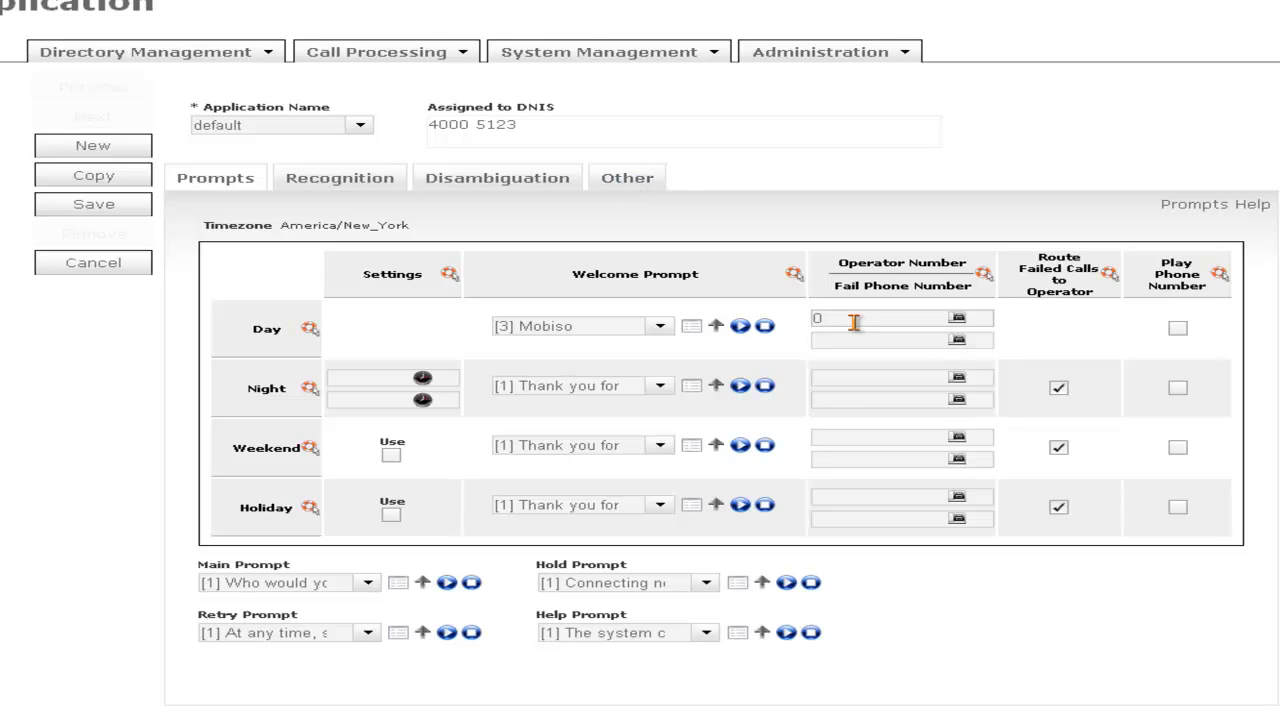
key("BackSpace")
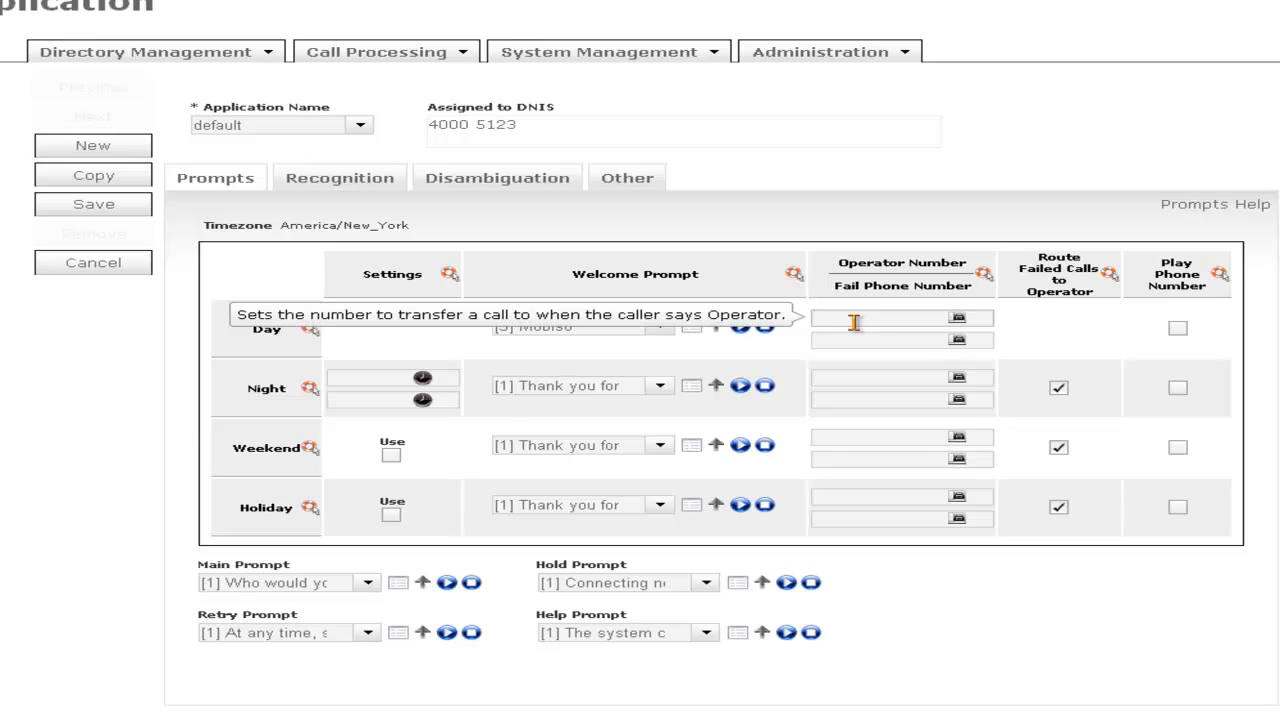
type("211")
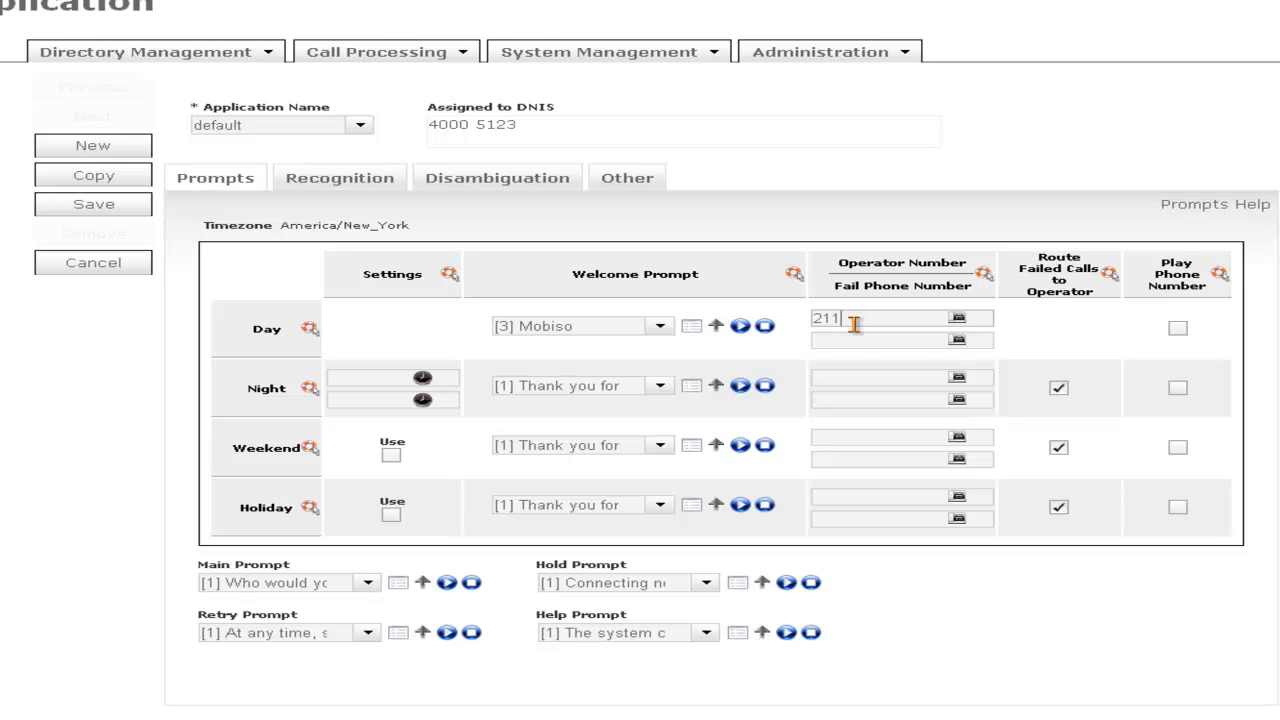
left_click(852, 345)
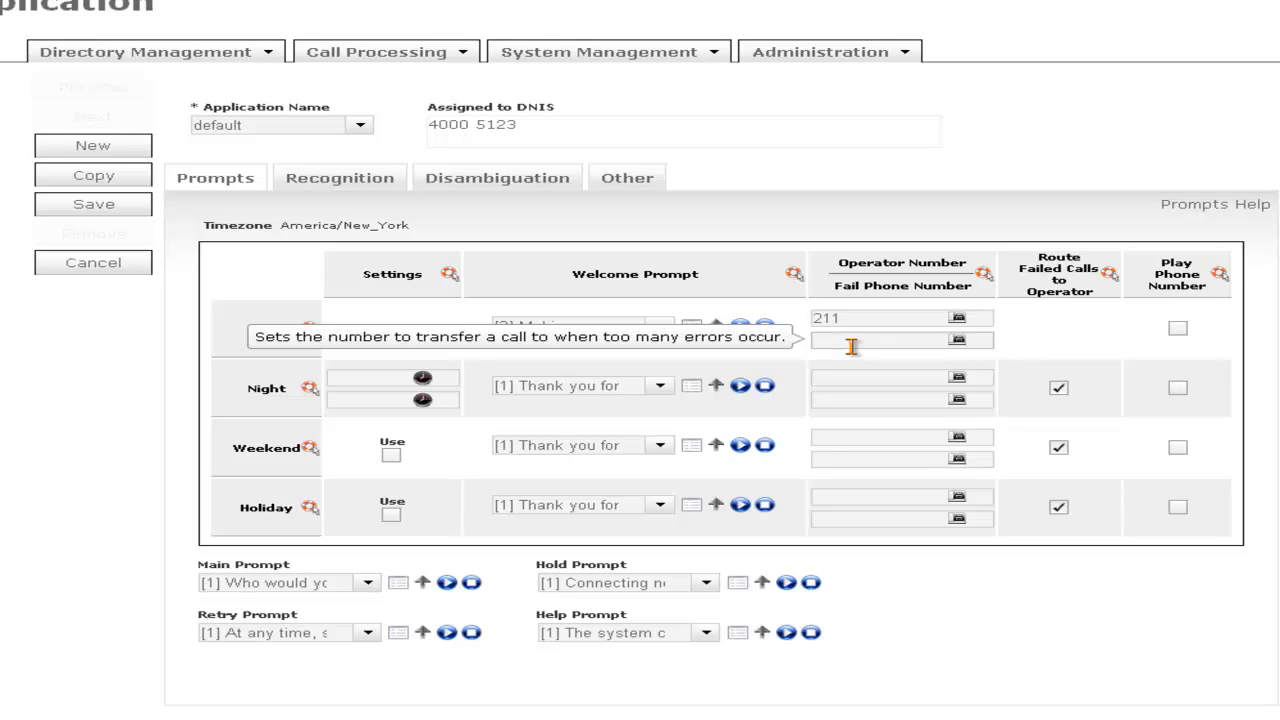
type("211")
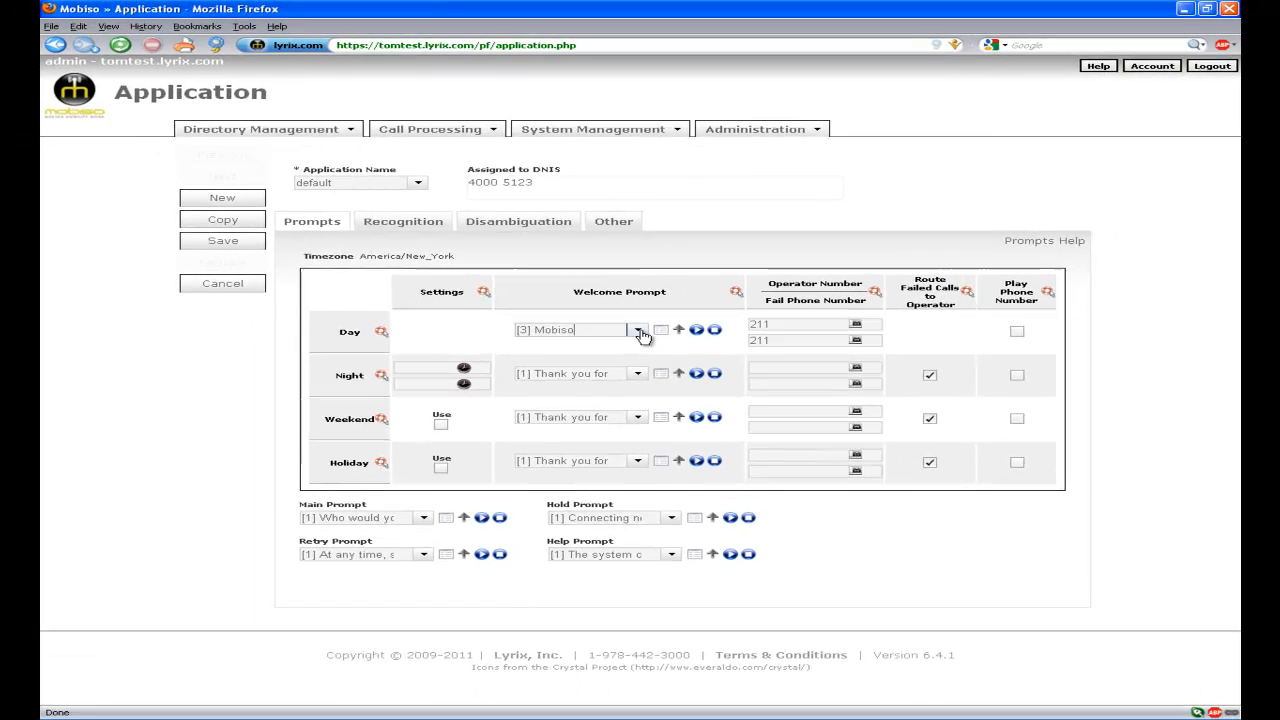
Set the Day welcome prompt to [7] half second of silence and keep main prompt [1] 'Who would you like to reach?'.
left_click(660, 326)
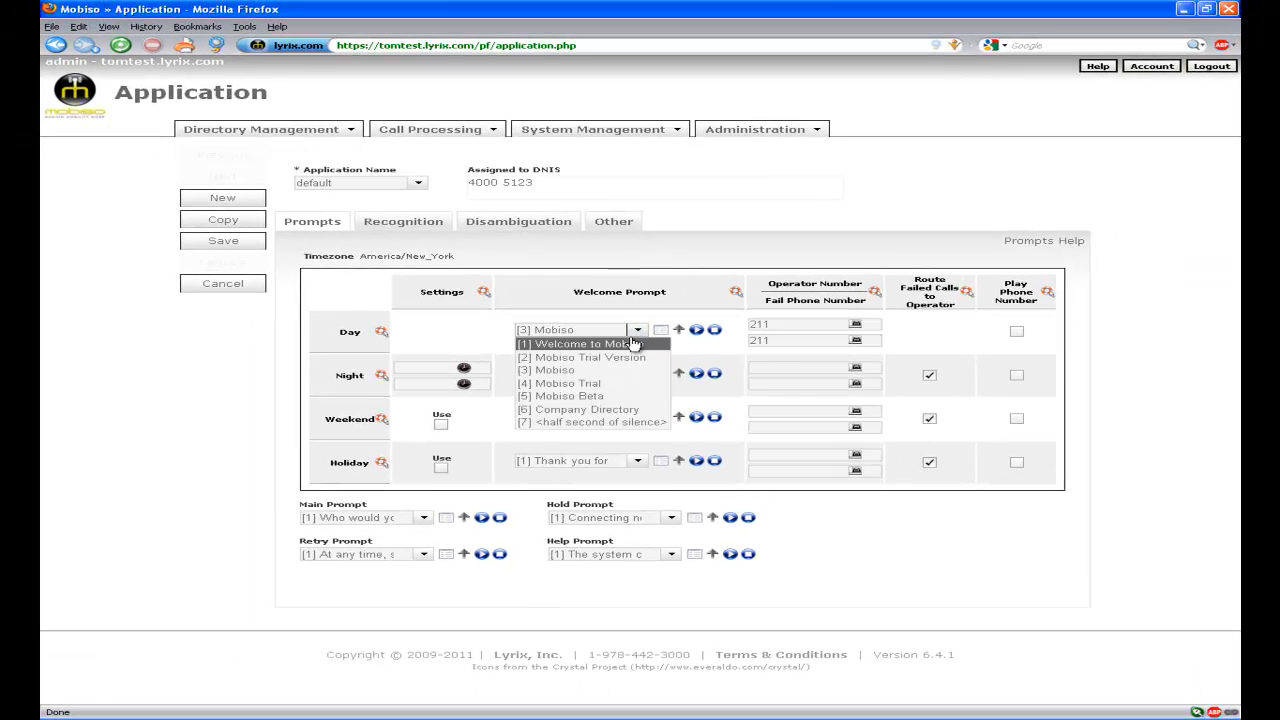
left_click(604, 422)
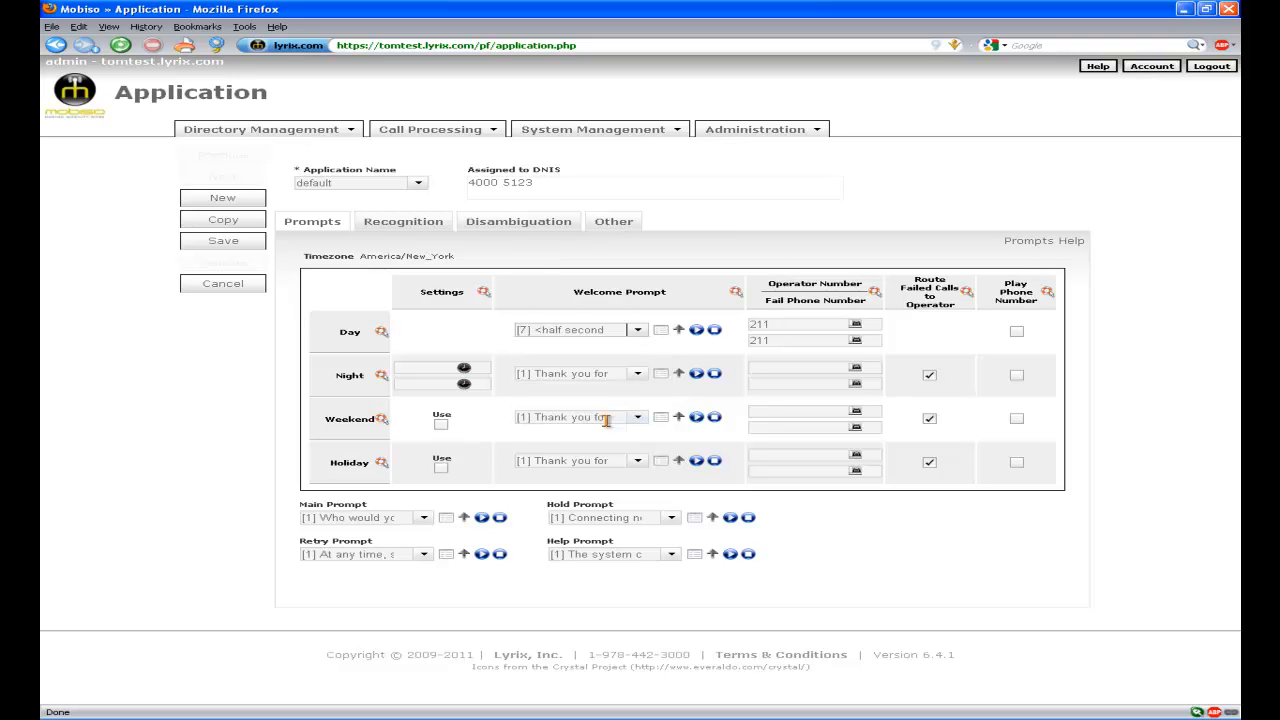
left_click(425, 518)
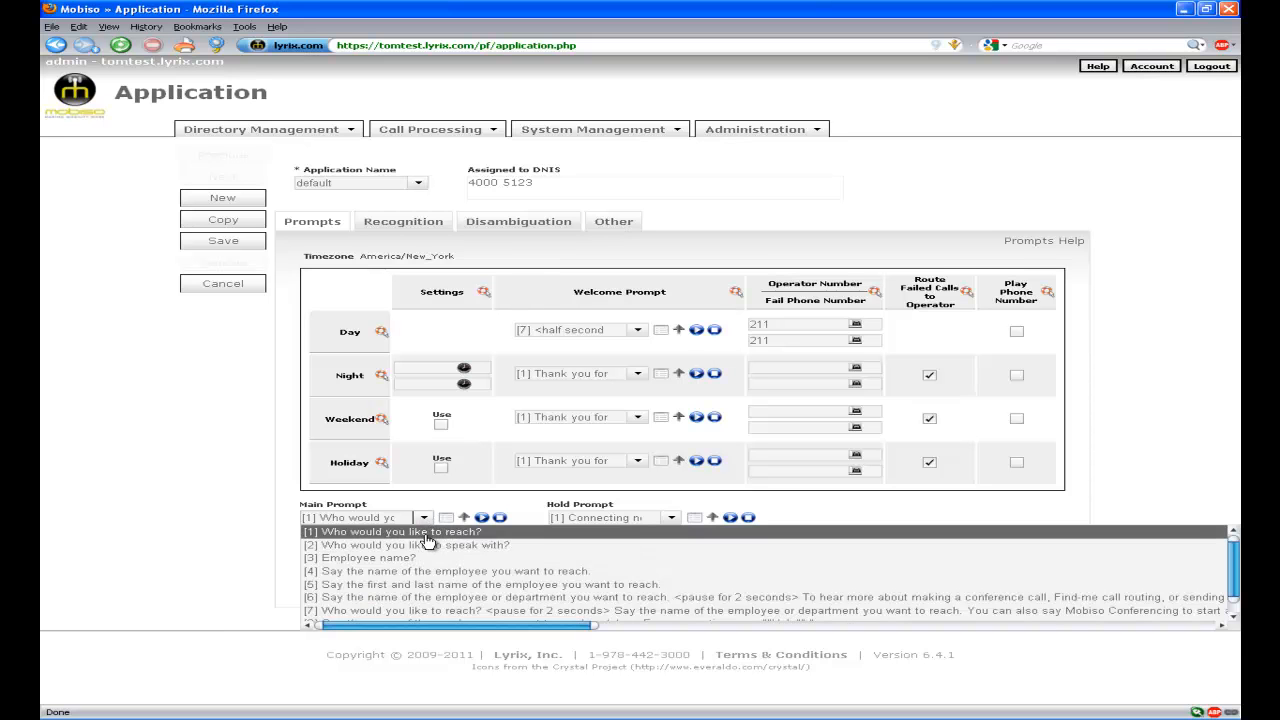
left_click(428, 540)
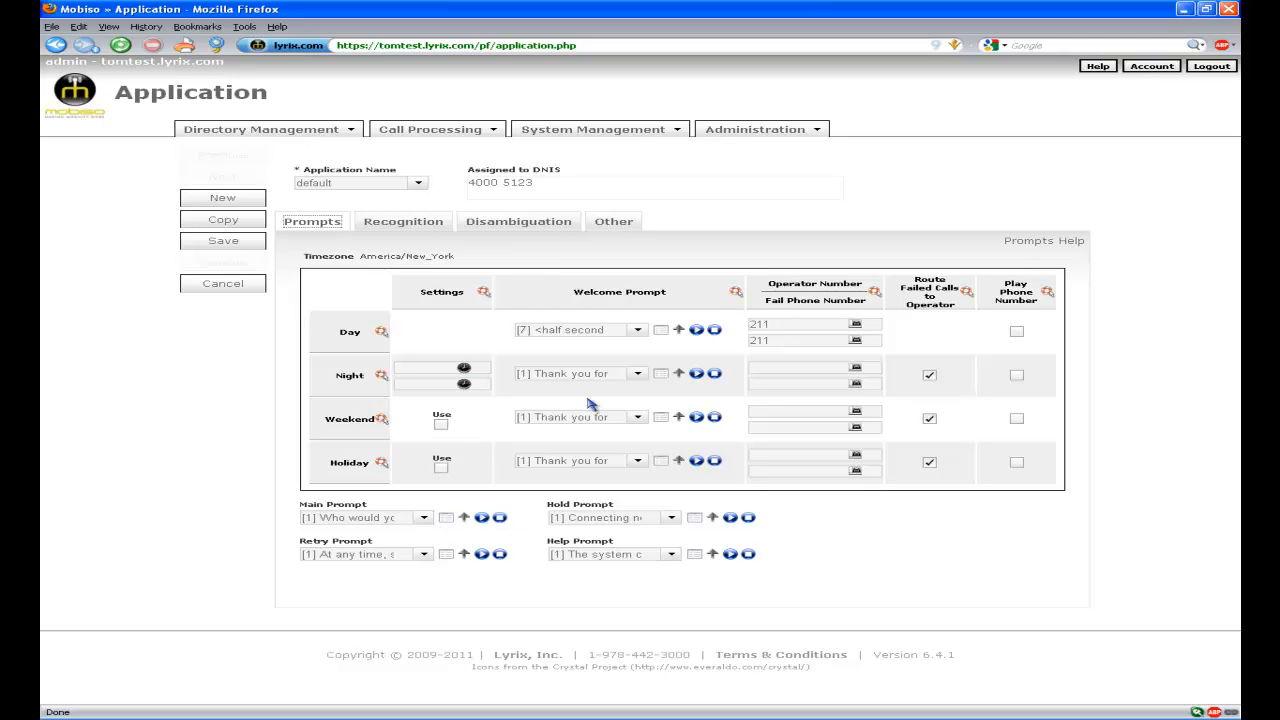
Enter 3003 as the Voicemail Number under Other settings and save the application.
left_click(614, 223)
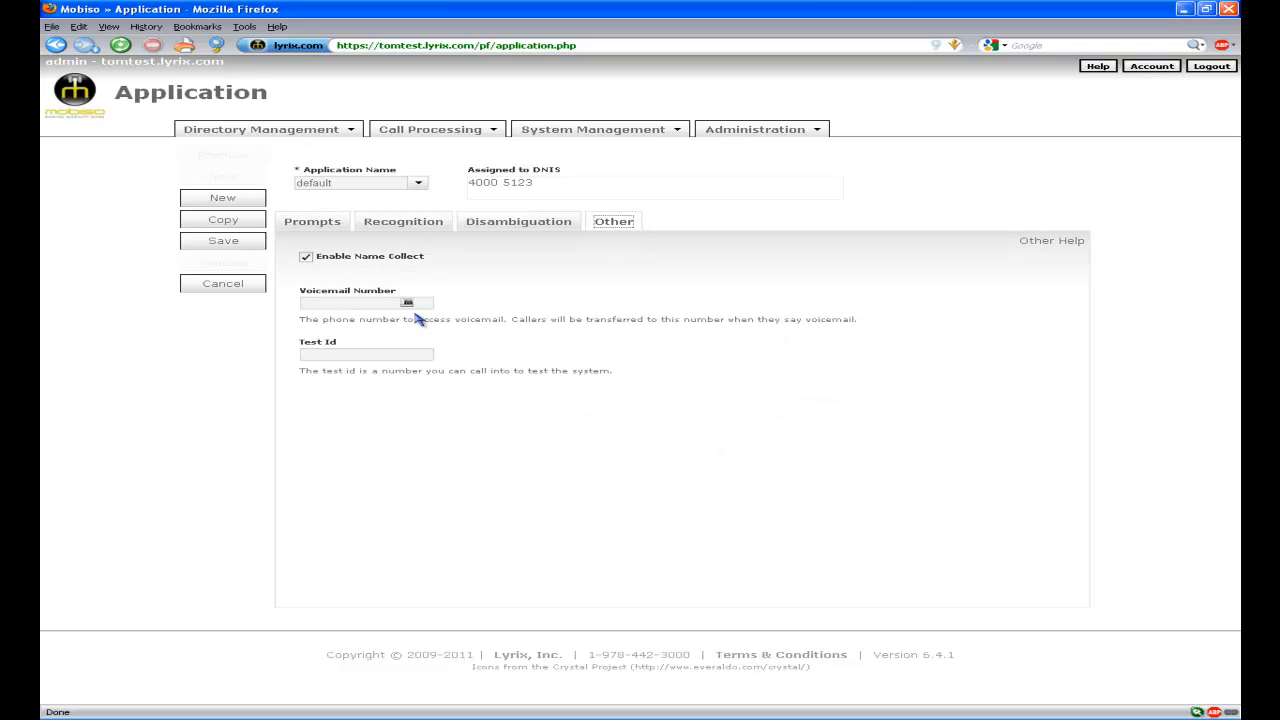
left_click(371, 306)
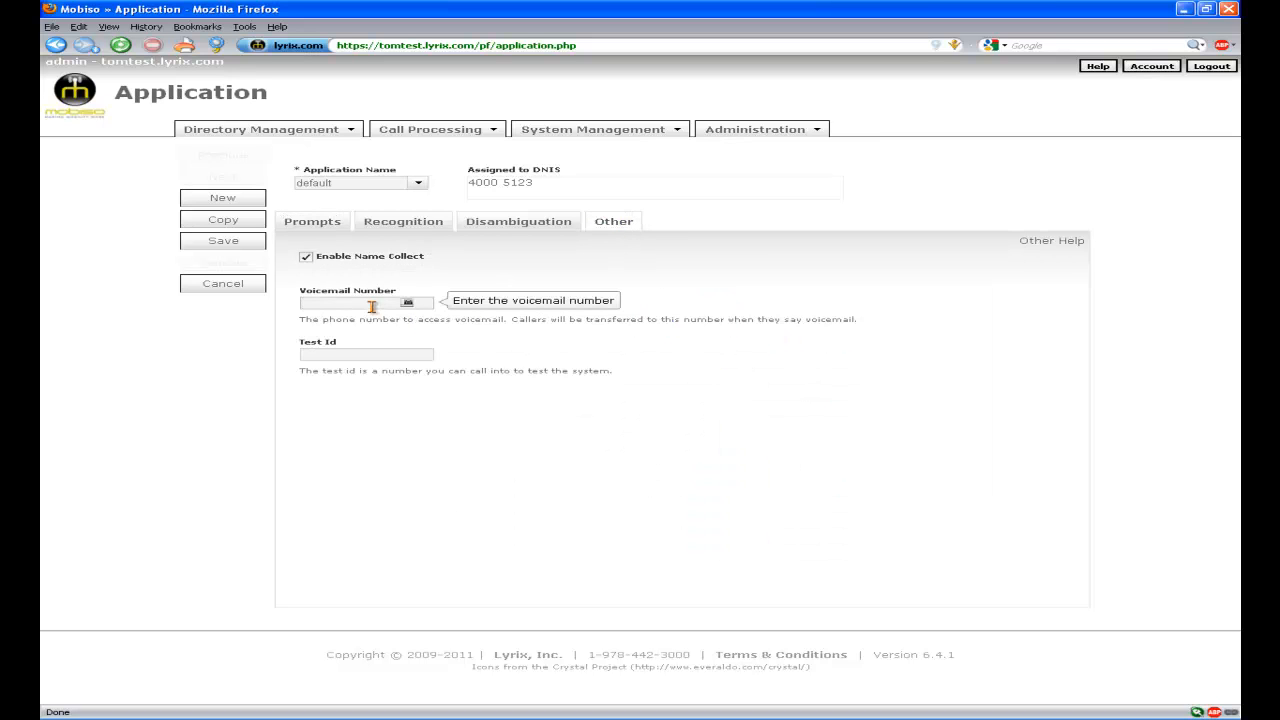
type("3003")
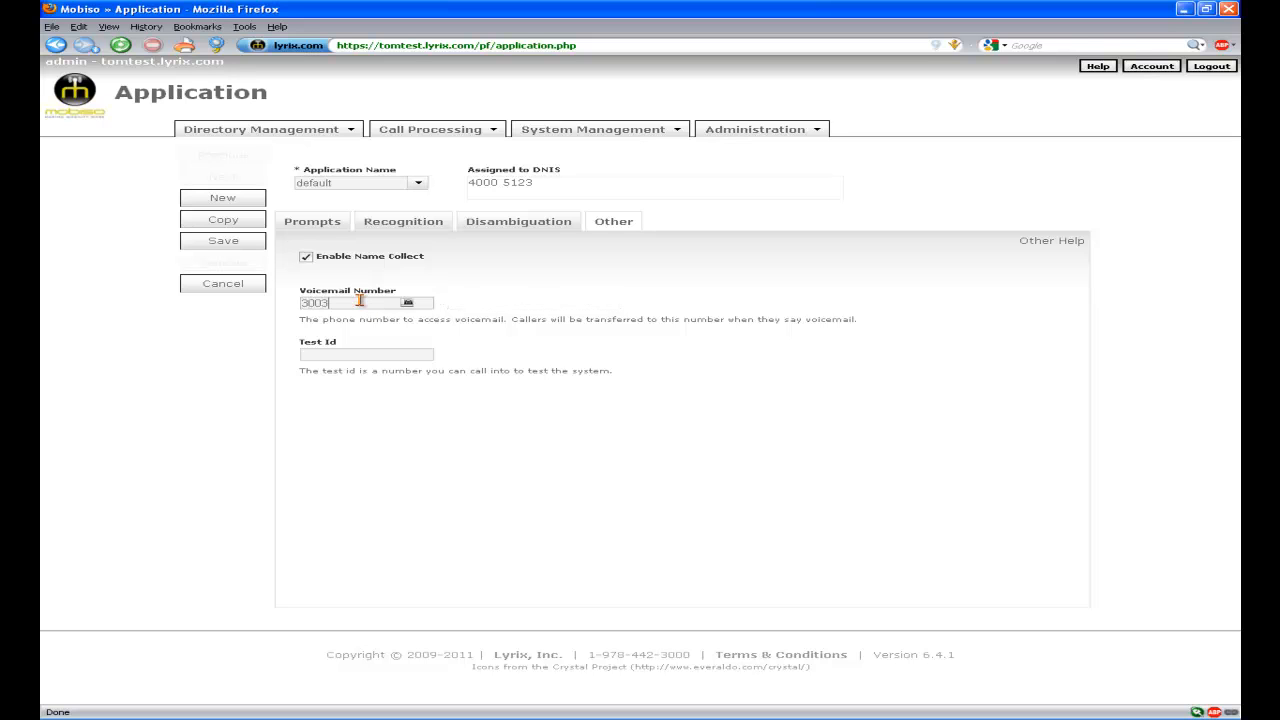
left_click(256, 246)
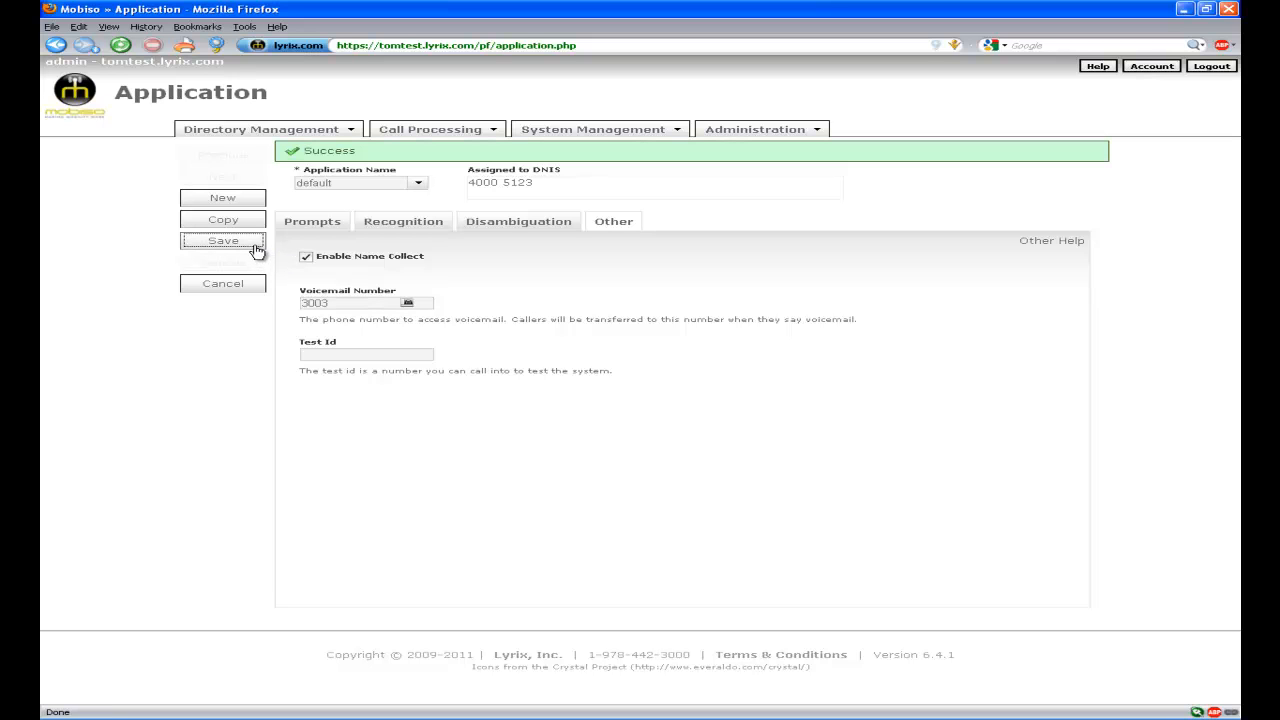
left_click(628, 131)
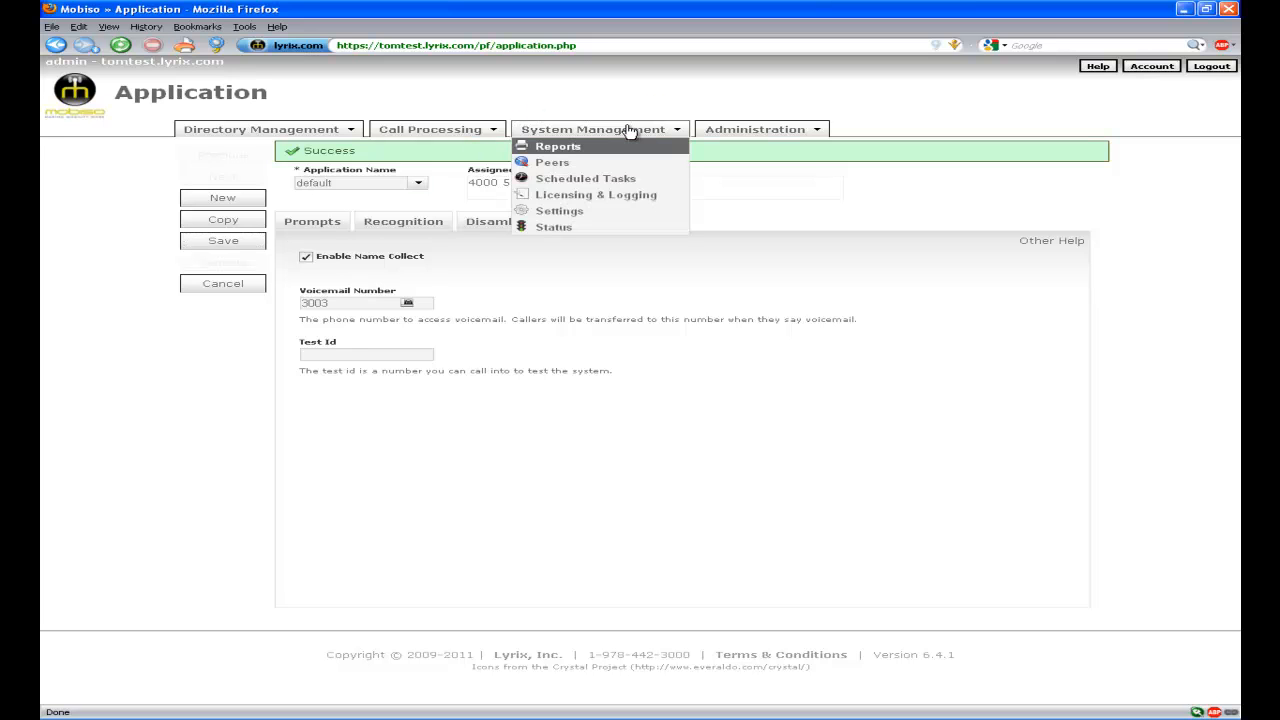
Go to System Management > Settings to view call parameters, disambiguation history and miscellaneous options.
left_click(594, 211)
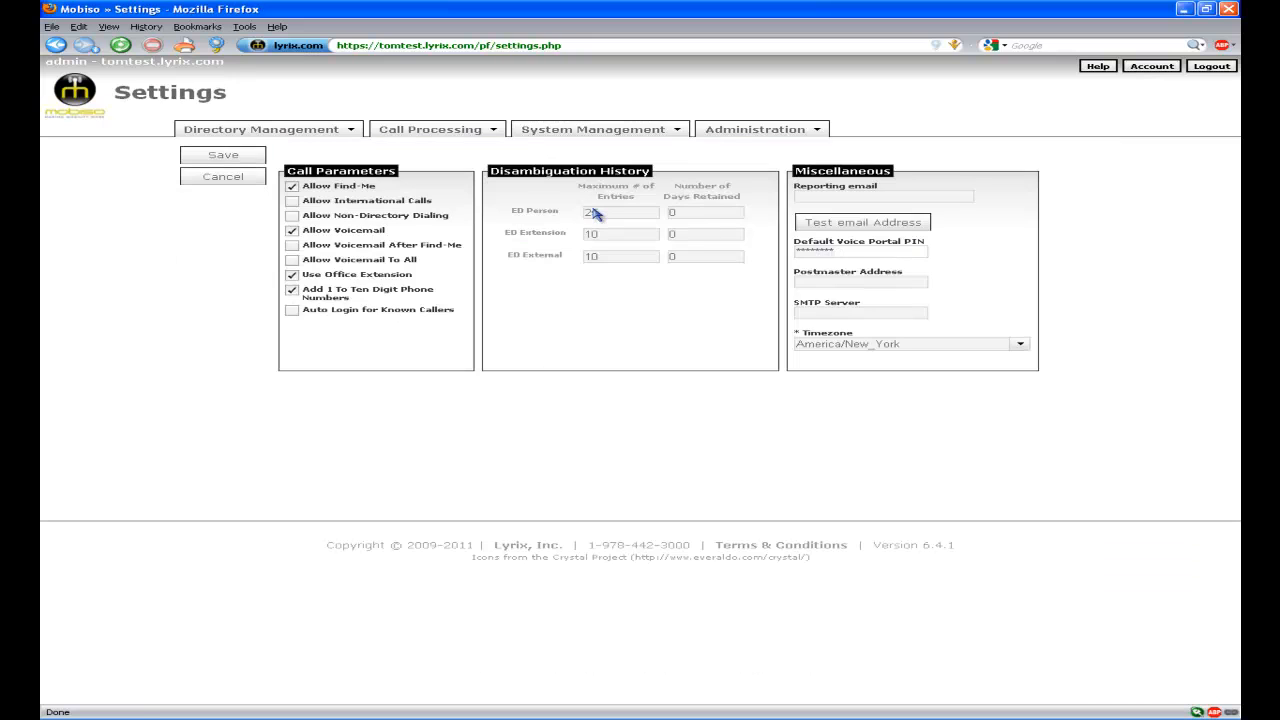